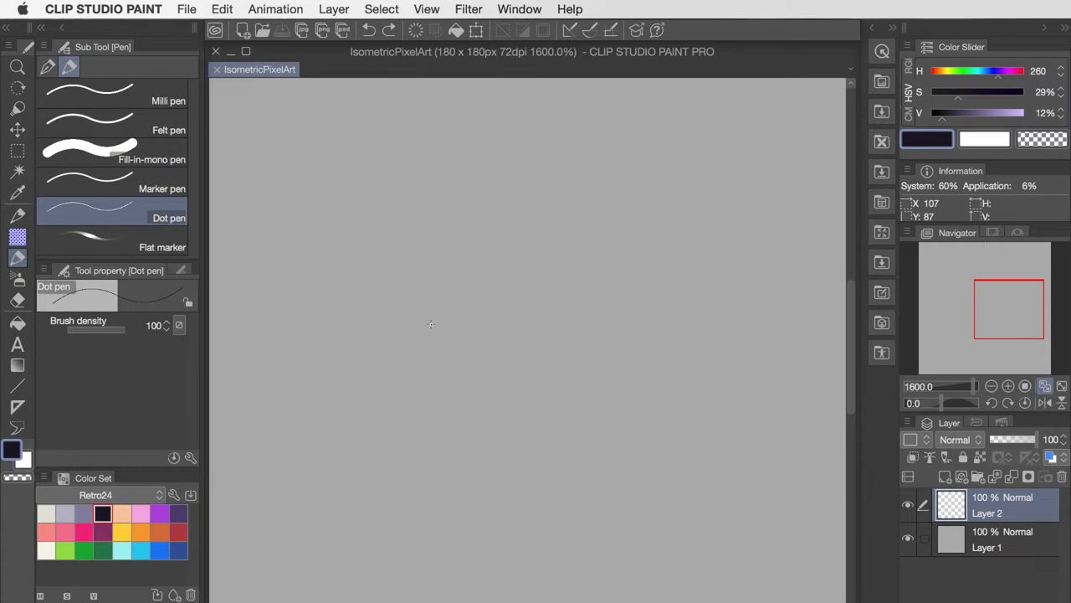
Step: Draw stepped isometric pixel lines with the Dot pen as the first edges of a diamond on the empty layer
drag(431, 324, 491, 293)
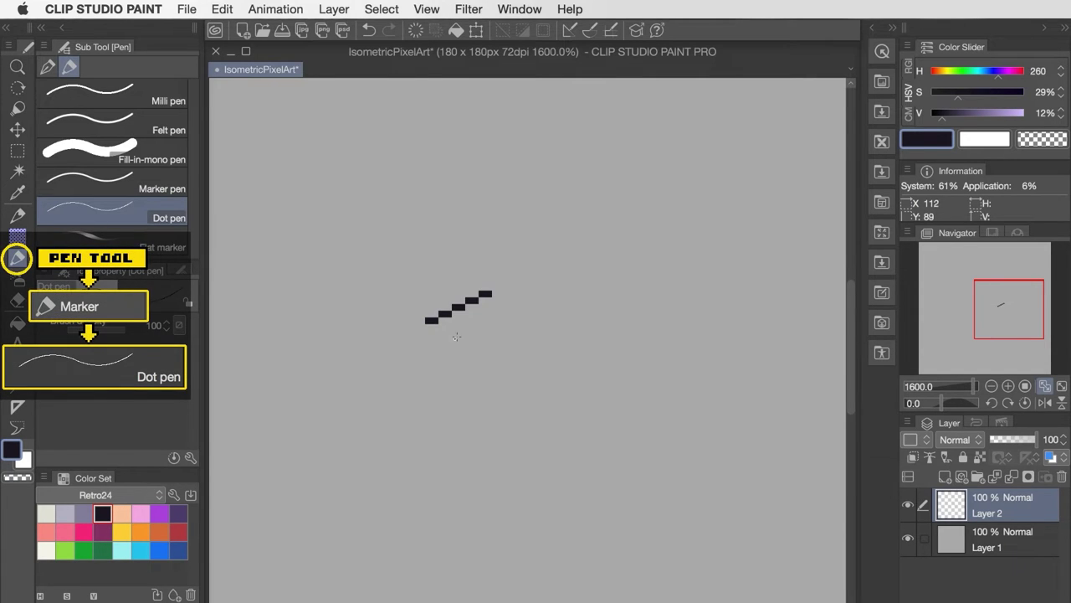
mouse_move(441, 327)
mouse_down()
mouse_move(487, 352)
mouse_move(543, 337)
mouse_up()
Step: Duplicate the stepped lines, flip the copy, align it with the original and merge the layers into one closed diamond outline
key(super+c)
key(super+v)
key(k)
key(super+t)
right_click(542, 300)
click(570, 433)
click(567, 384)
key(Left)
key(Left)
key(Left)
key(super+e)
Step: Duplicate the diamond and shift the copy 16 pixels right so the two diamonds meet at their side corners
key(super+c)
key(super+v)
key(Right)
key(Right)
key(Right)
key(Right)
key(Right)
key(Right)
key(Right)
key(Right)
key(Right)
key(Right)
key(Right)
key(Right)
key(Right)
key(Right)
key(Right)
key(Right)
Step: Place another diamond copy at the left end of the pair and merge the copies into one row of three diamonds
key(super+c)
key(super+v)
key(Left)
key(Left)
key(Left)
key(Left)
key(Left)
key(Left)
key(Left)
key(Left)
key(Left)
key(Left)
key(Left)
key(Left)
key(Left)
key(Left)
key(Left)
key(Left)
key(Left)
key(Left)
key(Left)
key(Left)
key(super+e)
key(super+e)
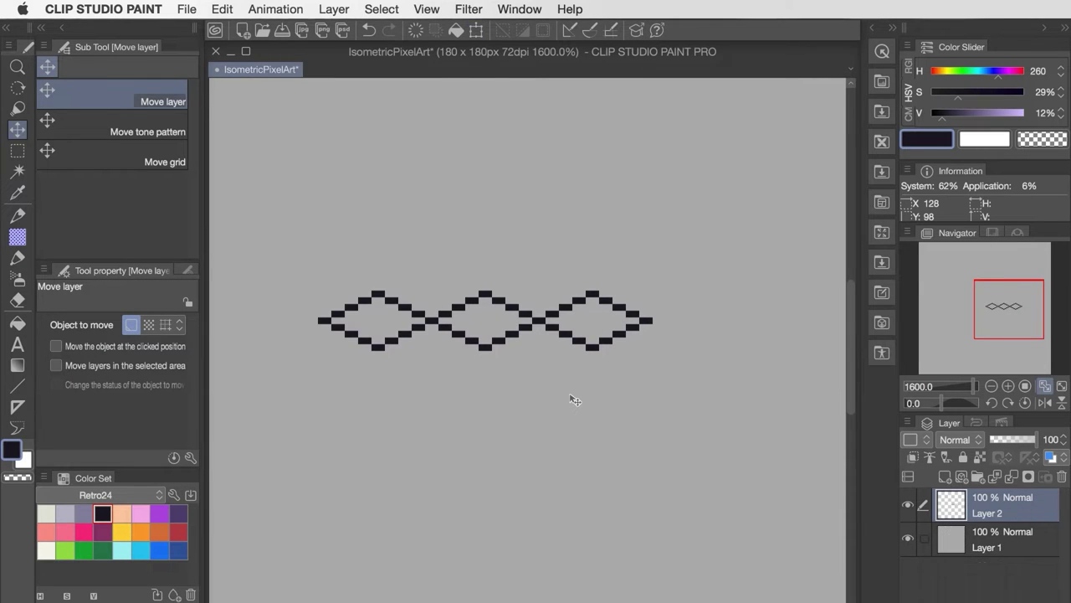
Step: Duplicate the diamond row and offset the copy 8 pixels right and 4 pixels up to interlock with the original
key(super+c)
key(super+v)
key(Up)
key(Up)
key(Up)
key(Right)
key(Right)
key(Right)
key(Right)
key(Right)
key(Right)
key(Right)
key(Right)
key(Up)
Step: Duplicate the offset row, stack the copy 8 pixels above it and merge it with the row below
key(super+c)
key(super+v)
key(Up)
key(Up)
key(Up)
key(Up)
key(Up)
key(Up)
key(Up)
key(Up)
key(Up)
key(Up)
key(Down)
key(Down)
key(super+e)
Step: Duplicate the merged rows and move the copy 16 pixels down to extend the isometric grid below the original row
key(super+c)
key(super+v)
key(Down)
key(Down)
key(Down)
key(Down)
key(Down)
key(Down)
key(Down)
key(Down)
key(Down)
key(Down)
key(Down)
key(Down)
key(Down)
key(Down)
key(Down)
key(Down)
key(Down)
key(Up)
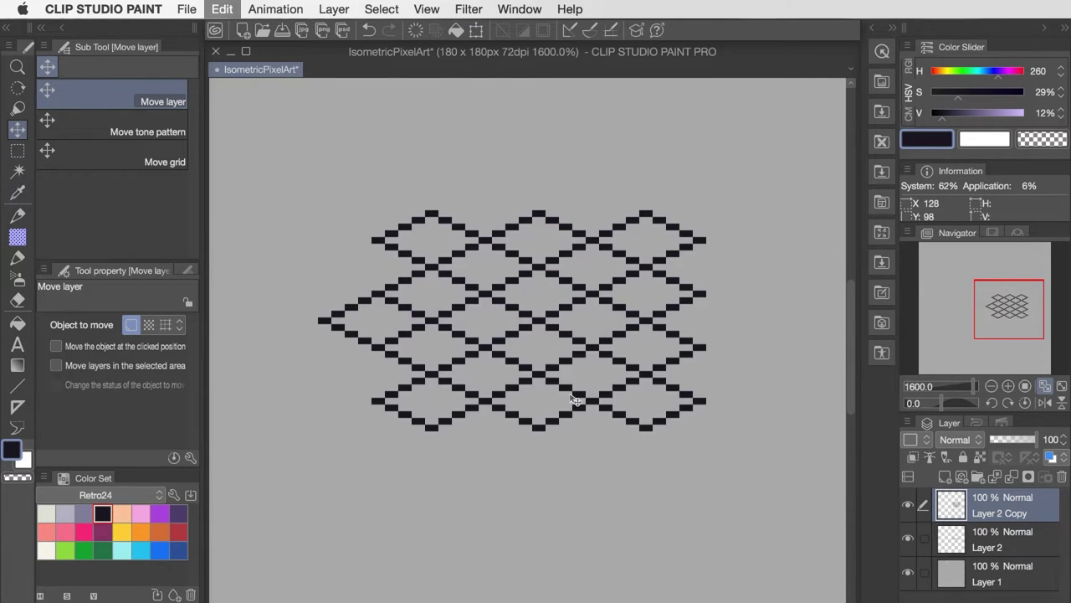
Step: Merge the interlocking diamond rows, duplicate the result and move the copy left to widen the isometric grid
key(super+e)
key(super+c)
key(super+v)
key(Left)
key(Left)
key(Left)
key(Left)
key(Left)
key(Left)
key(Left)
key(Left)
key(Left)
key(Left)
key(Left)
key(Left)
key(Left)
key(Left)
key(Left)
key(Left)
key(Left)
key(Left)
key(Left)
key(Left)
Step: Merge the widened grid, duplicate it and move the copy right, aligning it with the existing diamonds
key(super+e)
key(super+c)
key(super+v)
key(Right)
key(Right)
key(Right)
key(Right)
key(Right)
key(Right)
key(Right)
key(Right)
key(Right)
key(Right)
key(Right)
key(Right)
key(Right)
key(Right)
key(Right)
key(Right)
key(Right)
key(Right)
key(Right)
key(Right)
key(Left)
key(Left)
key(Left)
Step: Merge the grid again, duplicate it and move the copy down to extend the pattern toward the canvas's lower edge
key(super+e)
key(super+c)
key(super+v)
key(Down)
key(Down)
key(Down)
key(Down)
key(Down)
key(Down)
key(Down)
key(Down)
key(Down)
key(Down)
key(Down)
key(Down)
key(Down)
key(Down)
key(Down)
key(Down)
key(Down)
key(Down)
key(Down)
key(Down)
Step: Merge the grid, duplicate it upward and merge the copies so the pattern covers the whole 180 × 180 px canvas
key(super+e)
key(super+c)
key(super+v)
key(Up)
key(Up)
key(Up)
key(Up)
key(Up)
key(Up)
key(Up)
key(Up)
key(Up)
key(Up)
key(Up)
key(Up)
key(Up)
key(Up)
key(Up)
key(Up)
key(Up)
key(Up)
key(Up)
key(Up)
key(super+e)
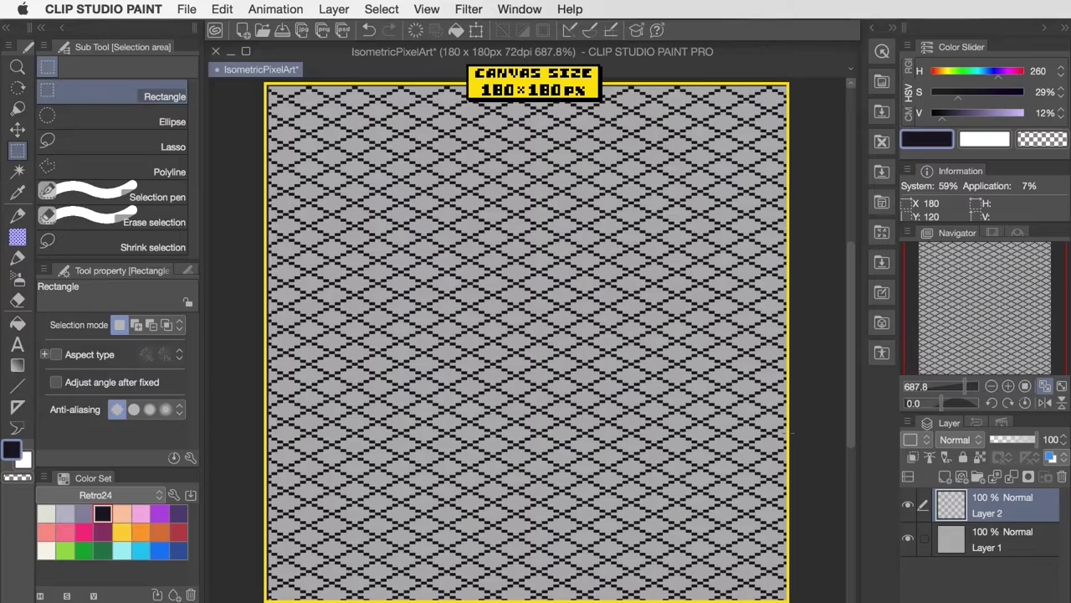
Step: Recolor the grid lines pink and lower the grid layer's opacity to 20%
key(ctrl+a)
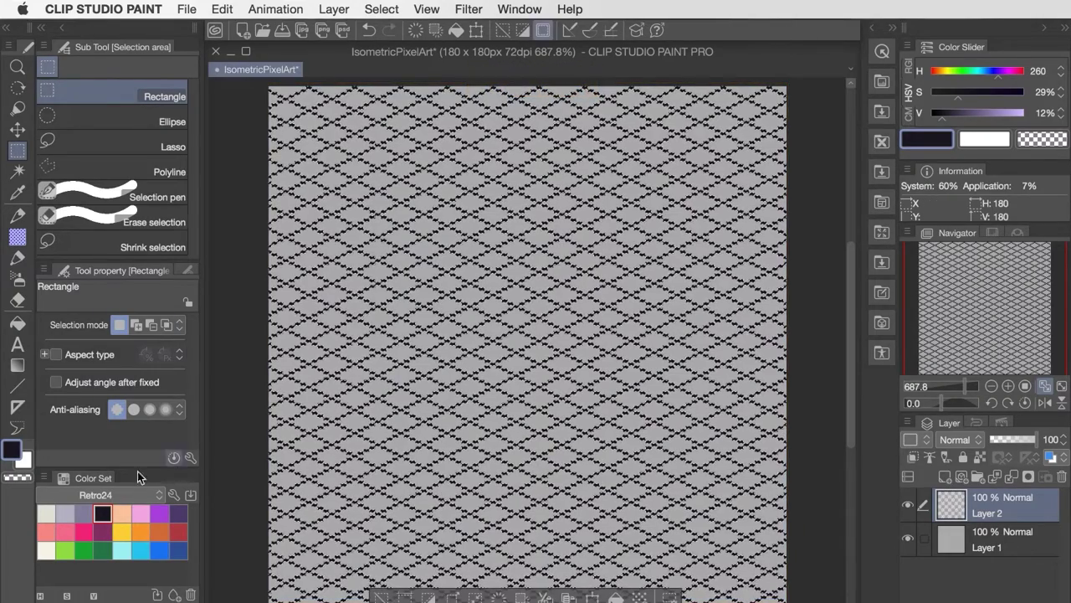
key(i)
click(83, 532)
key(alt+Delete)
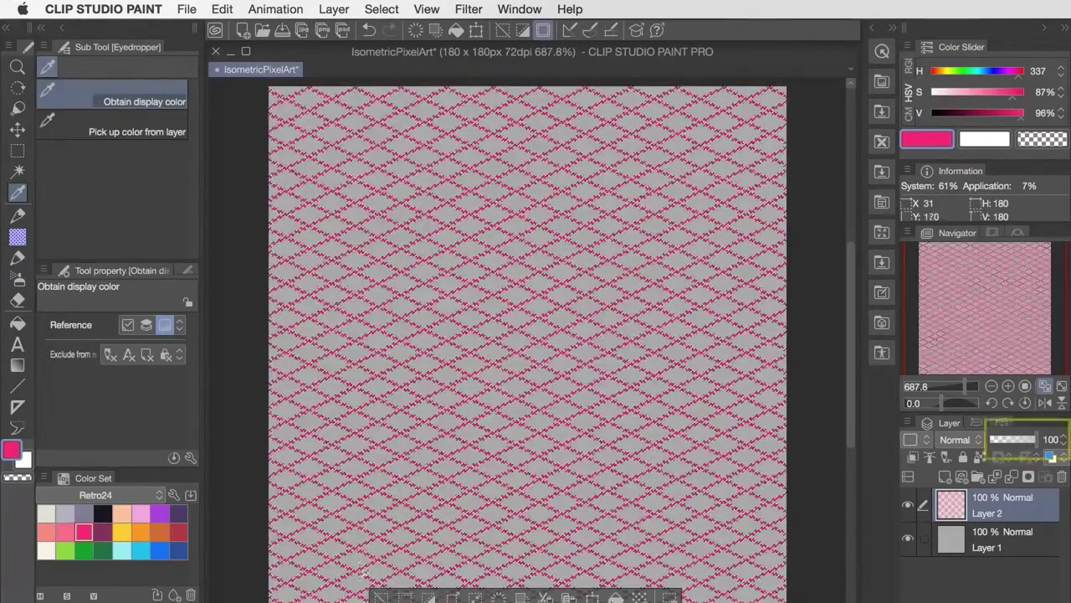
drag(1034, 442, 996, 441)
key(m)
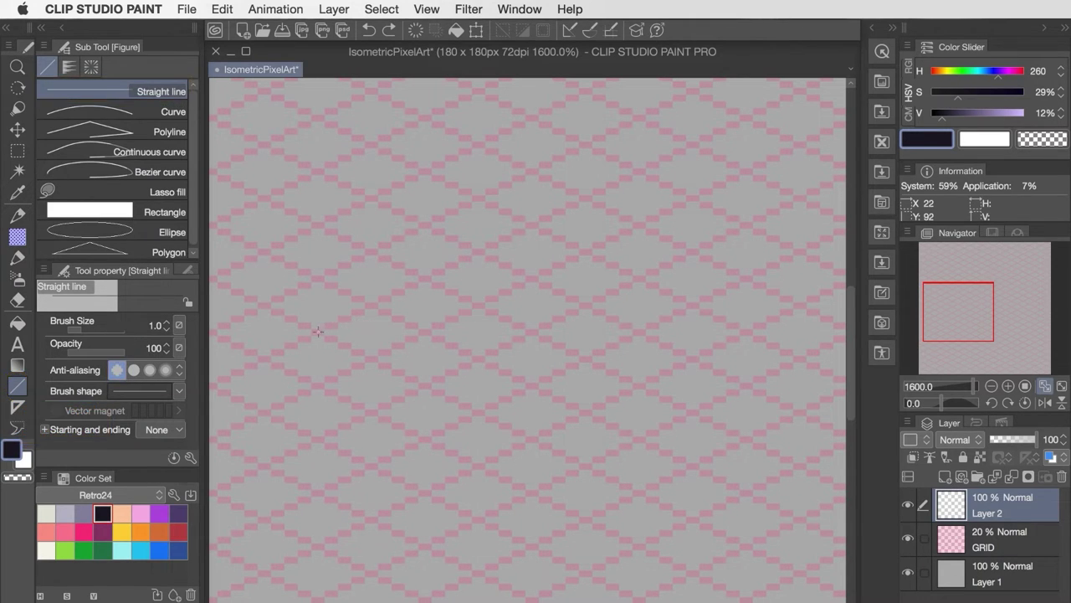
Step: Set the Straight line brush size to 0.9 and draw test lines along the grid diagonals to compare line quality
mouse_move(315, 332)
mouse_down()
mouse_move(521, 203)
mouse_move(588, 198)
mouse_up()
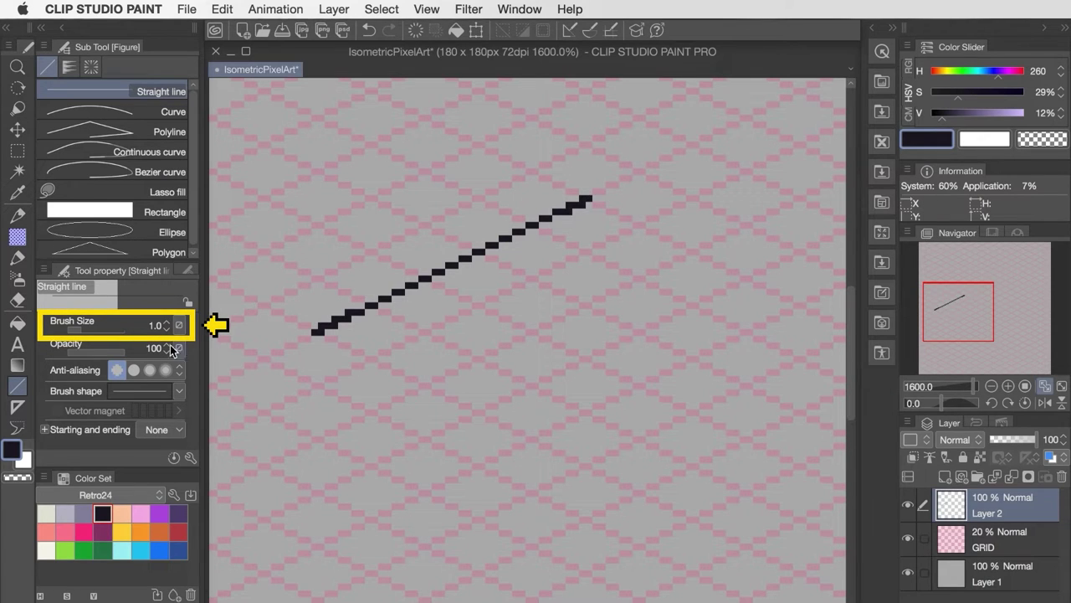
click(150, 326)
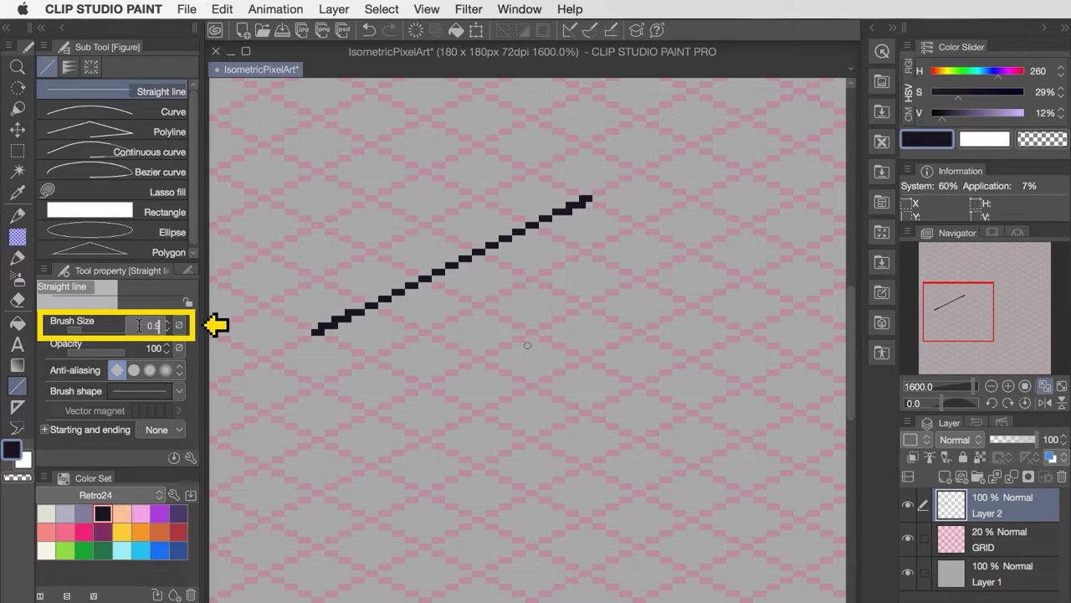
key(Return)
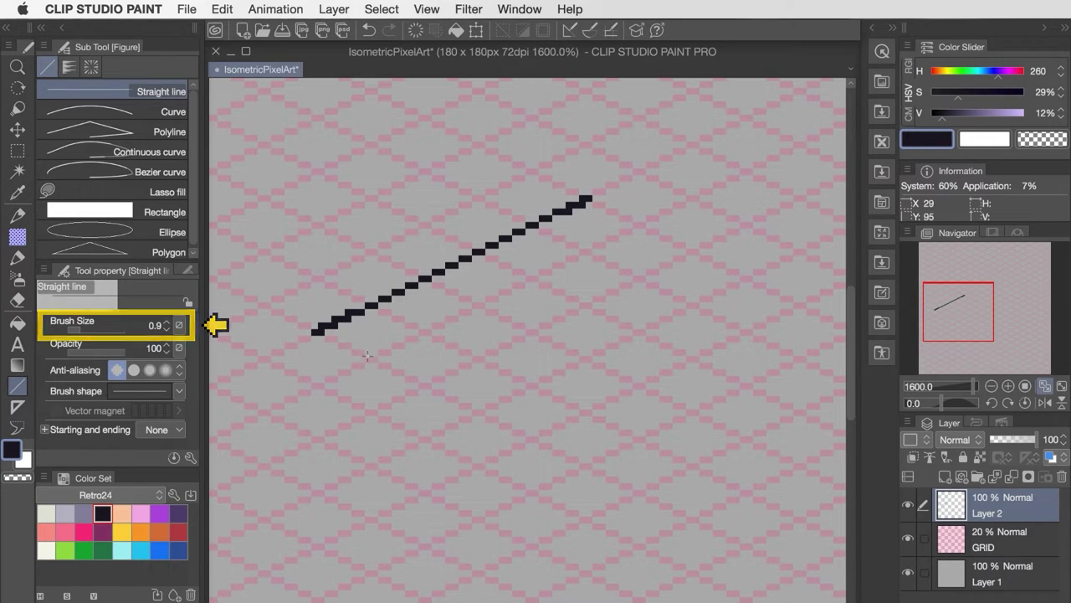
drag(370, 358, 639, 225)
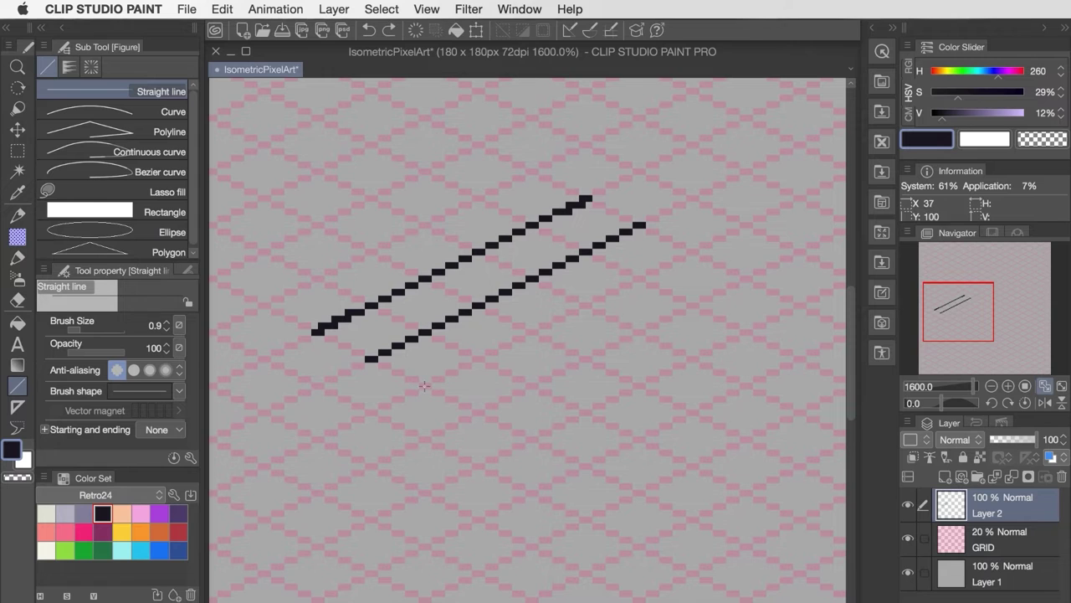
mouse_move(422, 385)
mouse_down()
mouse_move(674, 257)
mouse_move(695, 252)
mouse_move(799, 305)
mouse_move(530, 438)
mouse_up()
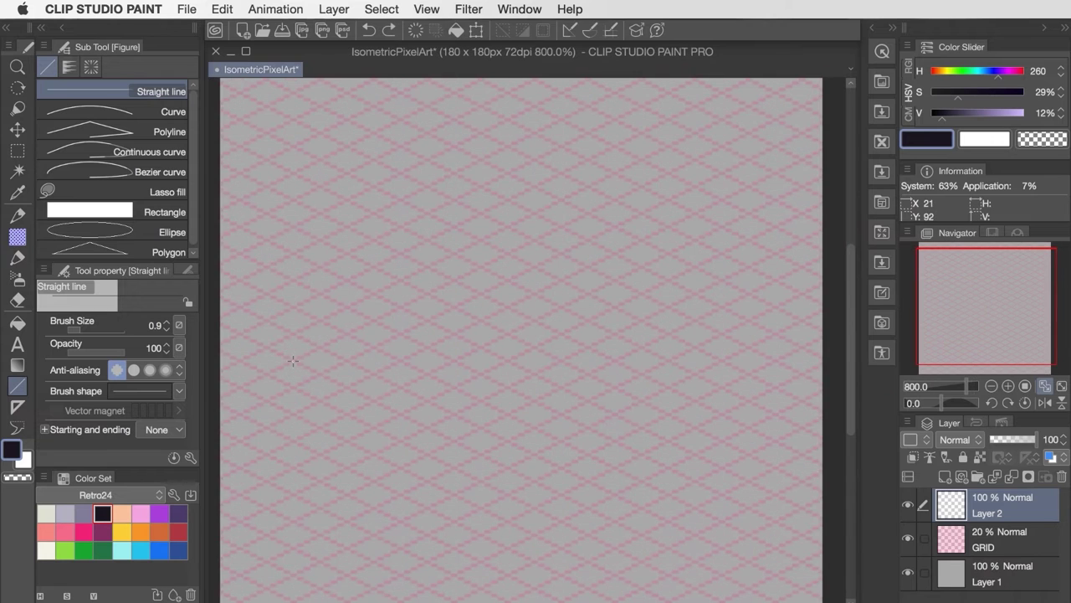
Step: Outline a large rhombus along the grid, then duplicate it and move the copy about 6 pixels down
mouse_move(292, 359)
mouse_down()
mouse_move(562, 226)
mouse_move(778, 334)
mouse_move(479, 482)
mouse_move(264, 375)
mouse_move(294, 361)
mouse_up()
key(super+a)
key(super+c)
key(super+v)
key(super+Down)
key(super+Down)
key(super+Down)
key(Down)
key(Down)
key(Down)
key(Down)
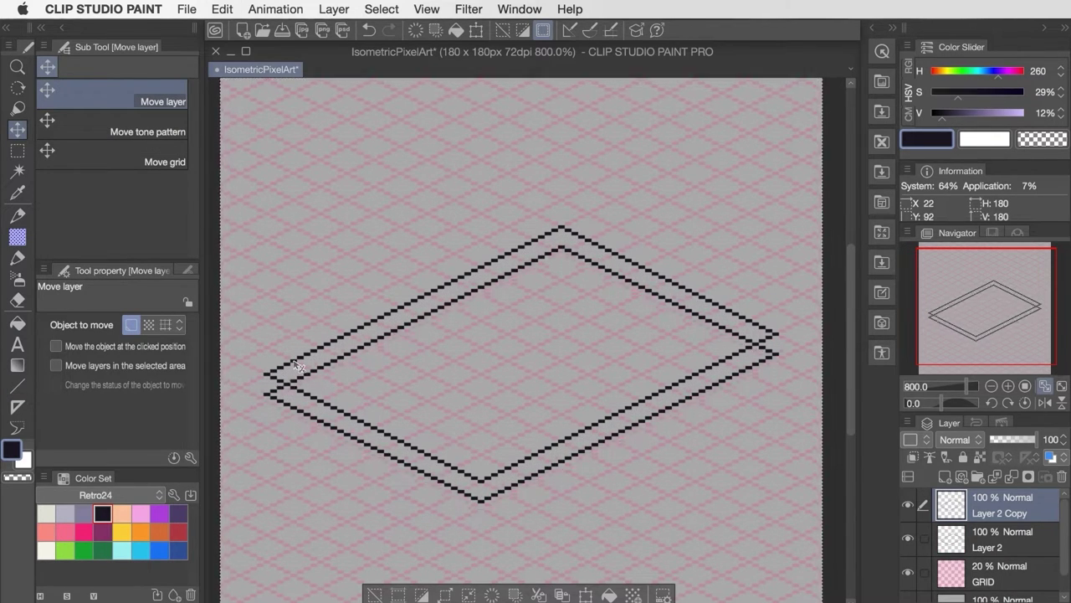
Step: Erase the lower rhombus's lines that lie inside the upper one, using a size 2.0 Hard eraser
key(super+d)
key(e)
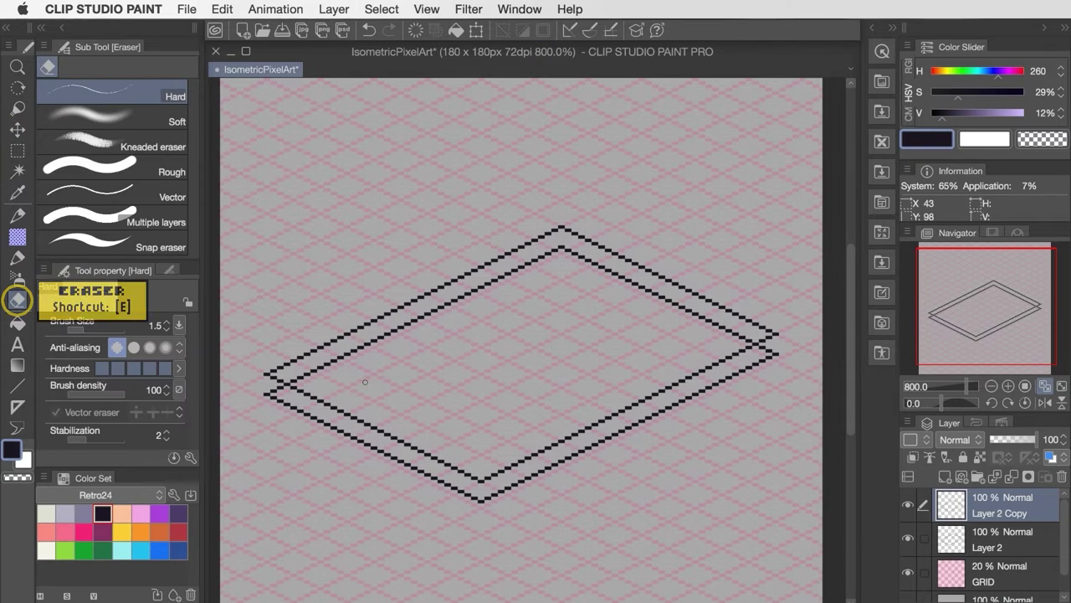
key(bracketright)
mouse_move(291, 383)
mouse_down()
mouse_move(562, 247)
mouse_move(760, 346)
mouse_up()
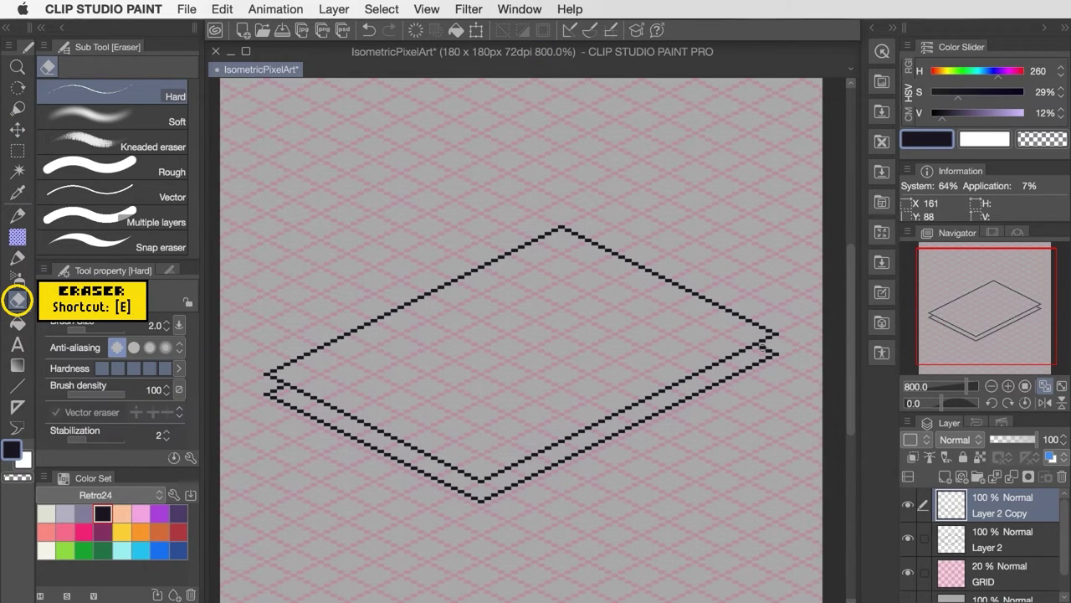
Step: Draw short vertical edges joining the two outlines at the left and right corners to close the slab
key(u)
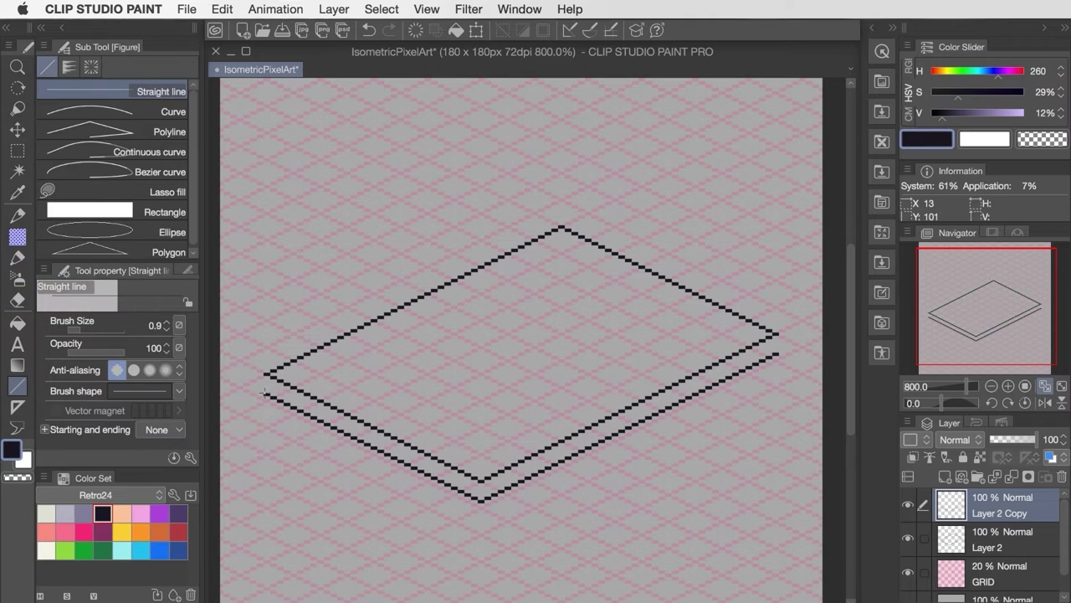
drag(265, 393, 264, 374)
drag(778, 351, 778, 334)
Step: Duplicate the slab outline and move the copy about 6 pixels down to form a second tier
key(super+a)
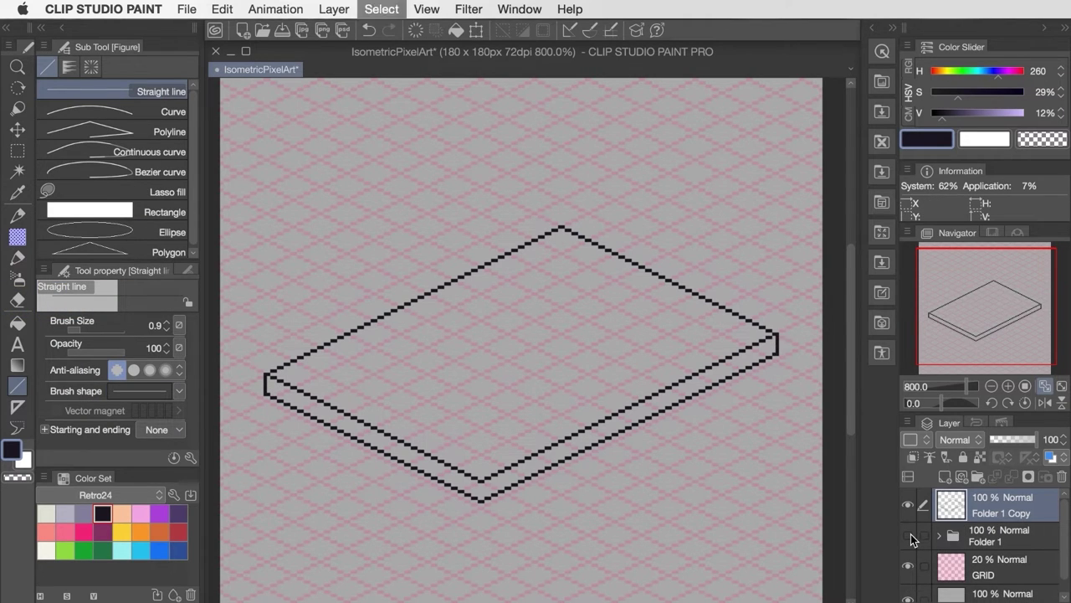
key(super+c)
key(super+v)
key(k)
Step: Select the lower slab's left end and shift it 4 pixels right and 2 pixels down
key(m)
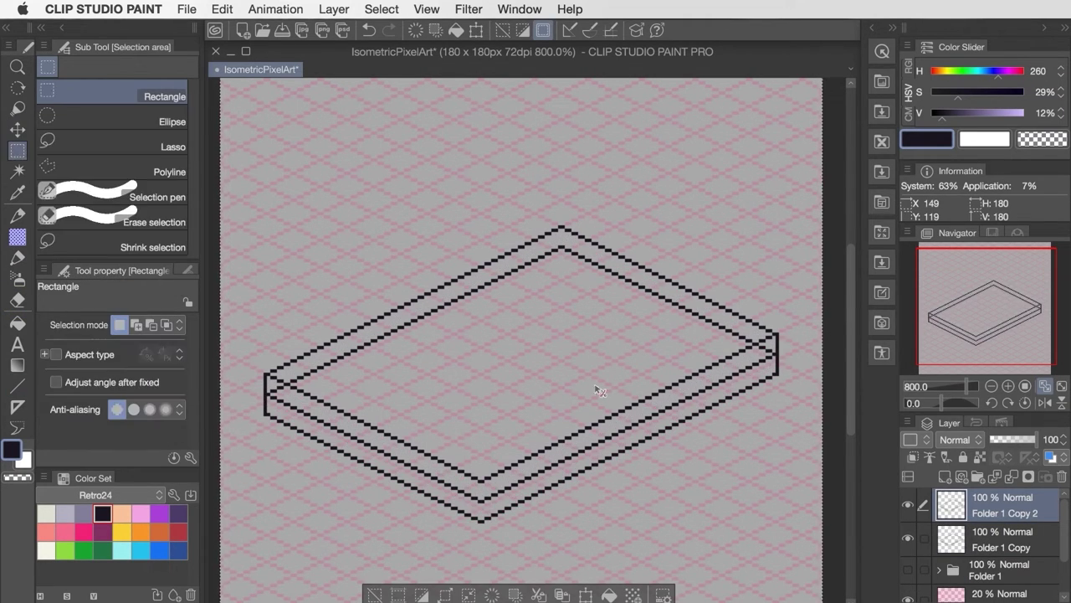
drag(249, 480, 375, 250)
key(k)
key(Right)
key(Right)
key(Right)
key(Right)
key(Down)
key(Down)
Step: Select the lower slab's right end and shift it 4 pixels left and 2 pixels down
key(m)
drag(790, 479, 688, 239)
key(k)
key(Left)
key(Left)
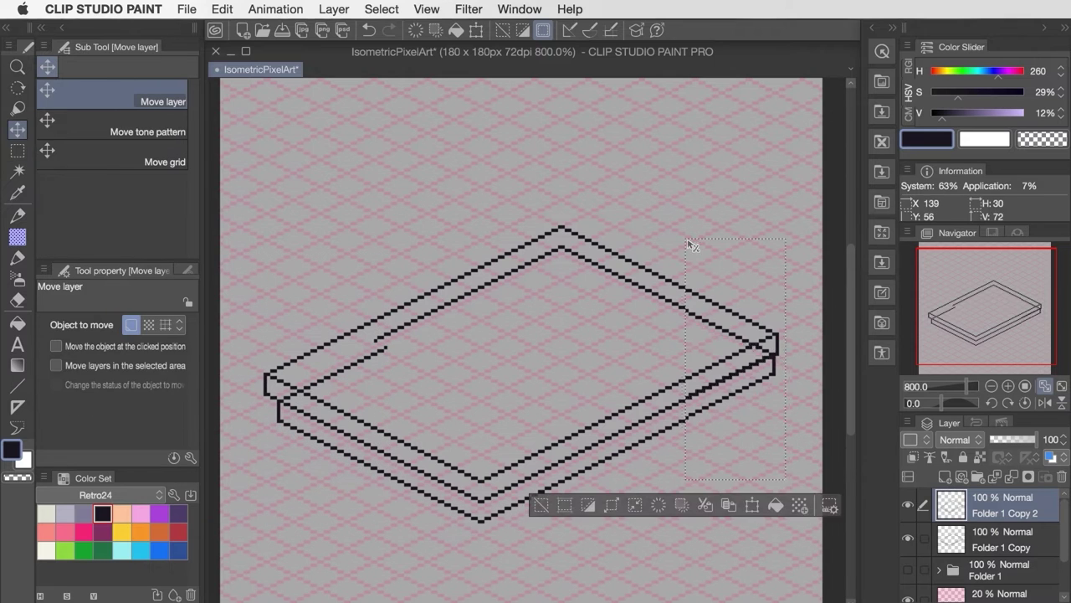
key(Left)
key(Left)
key(Down)
key(Down)
Step: Erase the lower slab's lines hidden behind the upper slab and nudge the lower tier up 1 pixel
key(super+d)
key(e)
mouse_move(387, 346)
mouse_down()
mouse_move(563, 245)
mouse_move(751, 354)
mouse_up()
drag(286, 397, 297, 393)
key(k)
key(Up)
key(e)
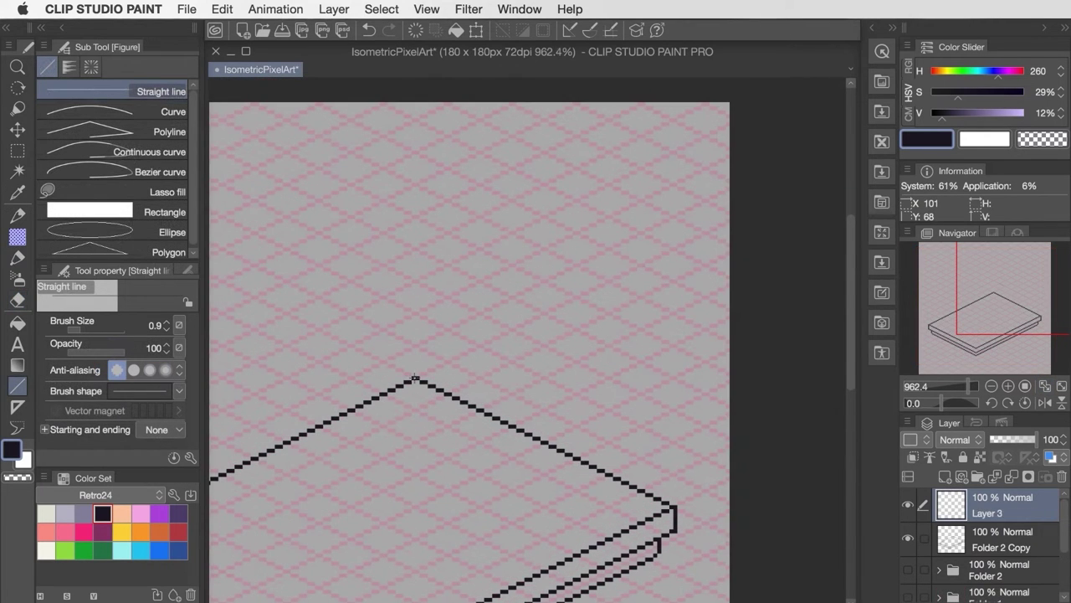
Step: Draw the right back wall about 40 pixels tall along the slab's rear right edge, with a top strip about 6 pixels wide
drag(413, 379, 675, 528)
mouse_move(415, 216)
mouse_down()
mouse_move(440, 203)
mouse_move(700, 334)
mouse_move(700, 520)
mouse_up()
key(e)
key(p)
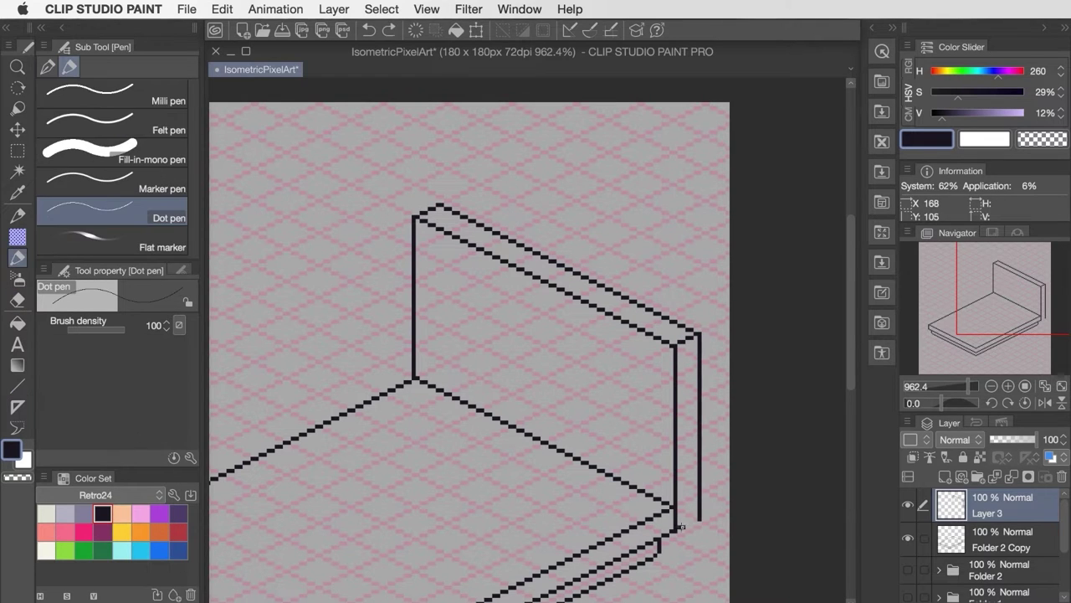
Step: Select the lower tier's right end on the slab layer and clean up its junction with the wall's bottom corner
key(m)
click(1002, 539)
drag(633, 538, 675, 571)
key(super+d)
key(p)
click(1001, 505)
key(e)
Step: Copy the slab's rear left edge with a polyline selection, paste it and move the copy up 40 pixels
click(167, 171)
click(252, 488)
click(619, 307)
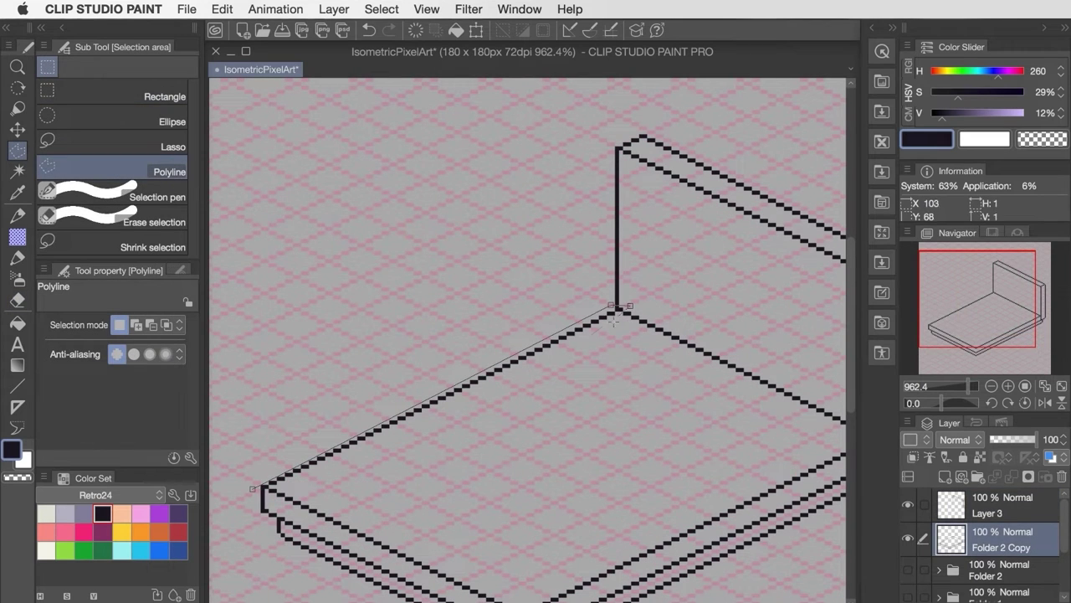
click(254, 489)
key(super+c)
key(super+v)
key(k)
key(shift+Up)
key(shift+Up)
key(shift+Up)
key(shift+Up)
key(super+d)
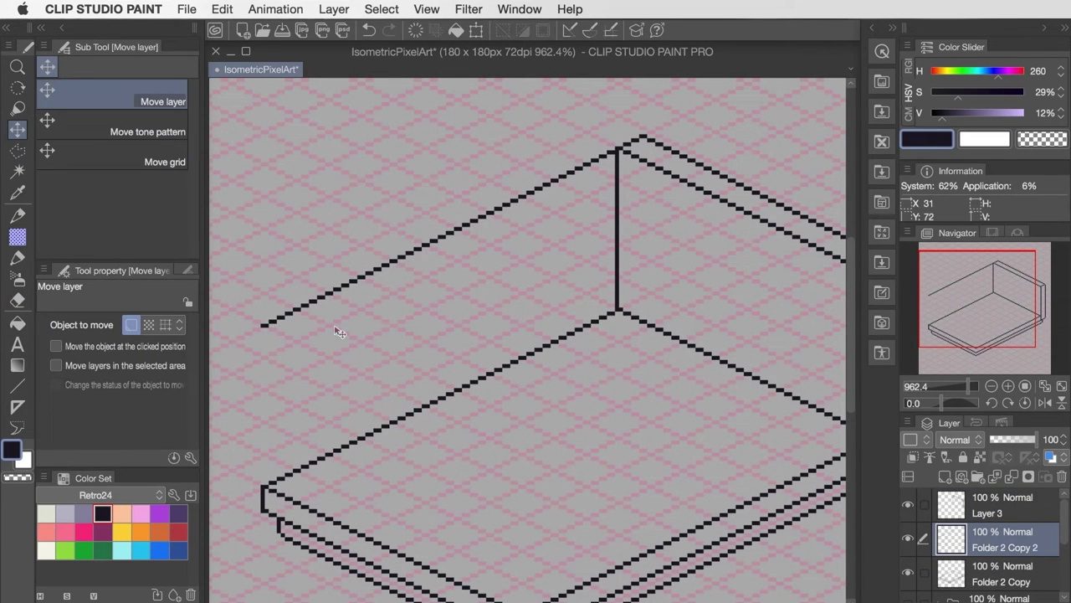
Step: Draw the left wall's vertical edges and its outer top strip, joining both walls at the corner, and erase the overlapping pixels
key(u)
key(alt+])
drag(262, 326, 263, 487)
mouse_move(642, 135)
mouse_down()
mouse_move(619, 124)
mouse_move(241, 315)
mouse_move(241, 489)
mouse_up()
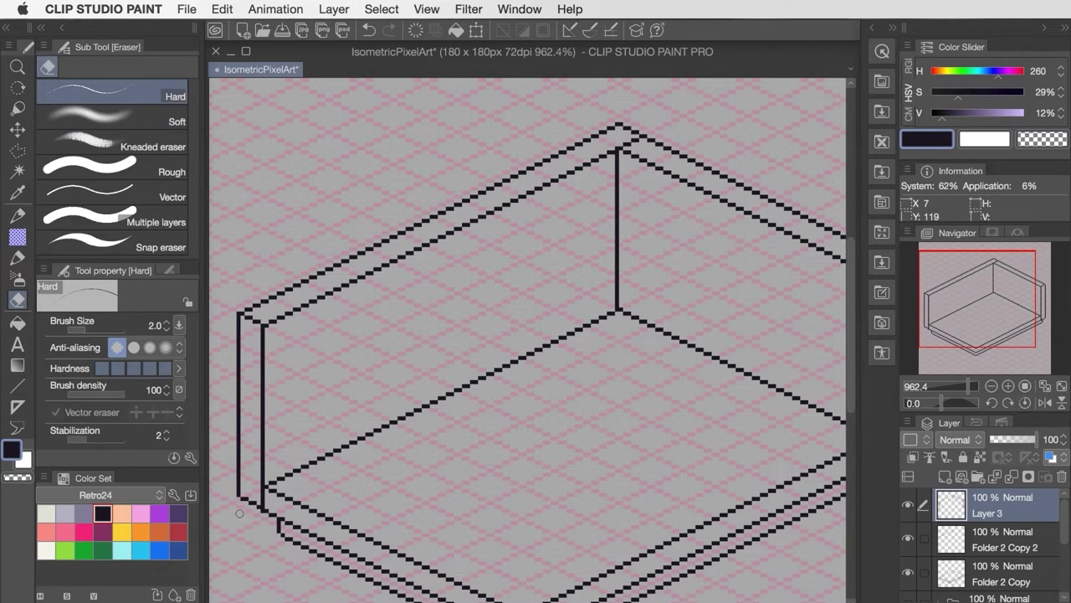
key(p)
key(e)
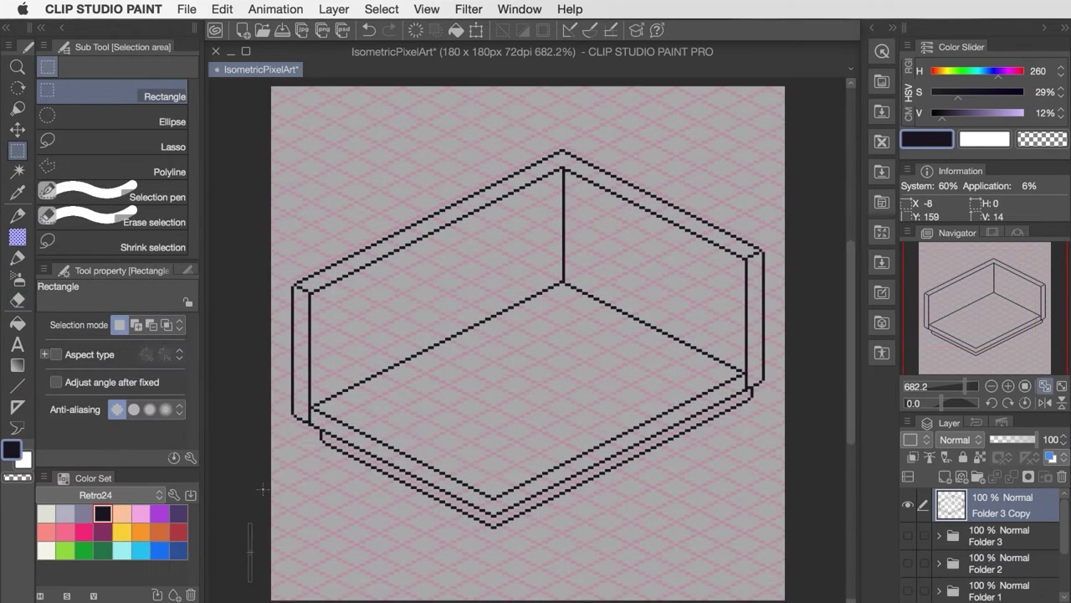
Step: Select the left part of the room outline and shift it about 12 pixels right and 6 pixels up
drag(249, 581, 539, 162)
key(v)
key(ctrl+d)
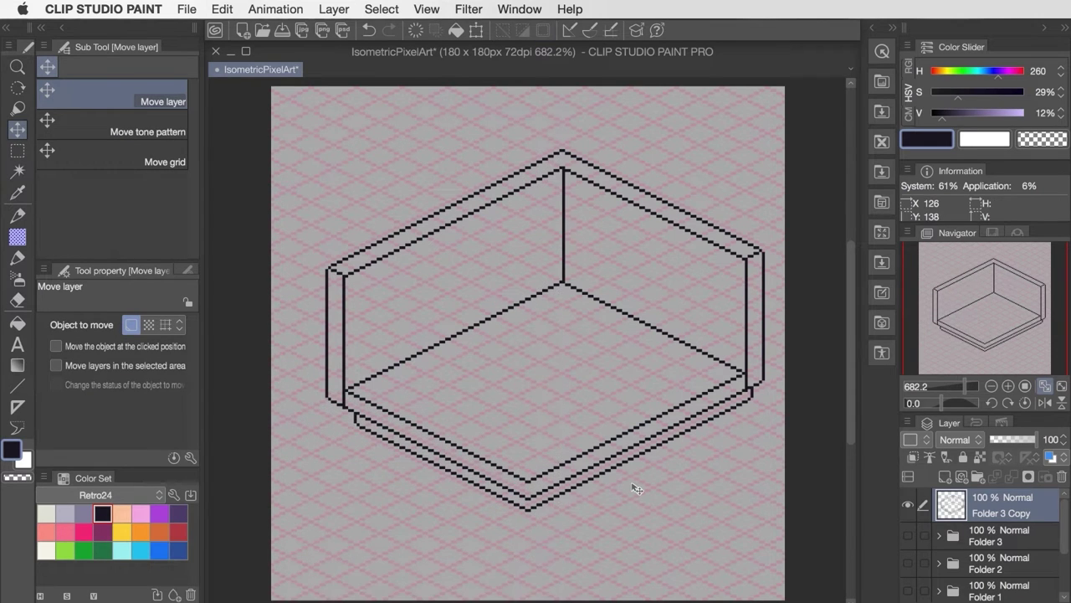
Step: Move the whole room outline down about 8 pixels
key(Down)
key(Down)
key(Down)
key(Down)
key(Down)
key(Down)
key(Down)
key(Down)
Step: Select the right part of the room outline and shift it about 4 pixels left and 2 pixels down
key(m)
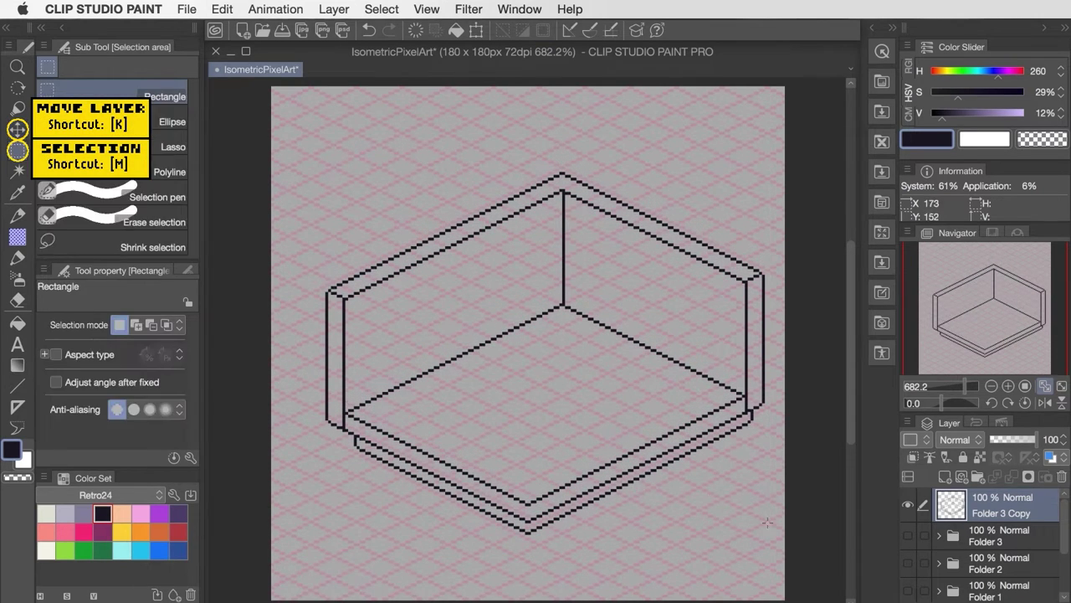
drag(780, 477, 532, 124)
key(k)
key(Left)
key(Left)
key(m)
key(ctrl+d)
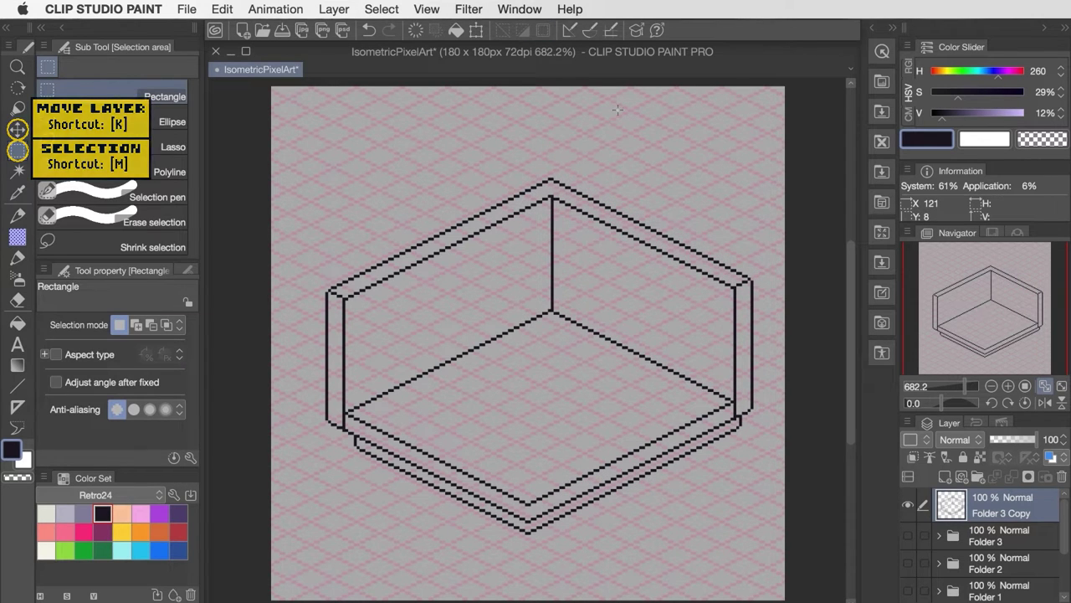
Step: Nudge the whole room outline slightly right and down on the canvas
key(k)
key(Right)
key(Down)
key(Right)
key(Right)
key(Down)
key(Down)
key(Left)
key(Left)
key(Down)
Step: Select the left wall's outer top edge with a polyline selection and shift it 18 pixels left and 9 pixels up
key(m)
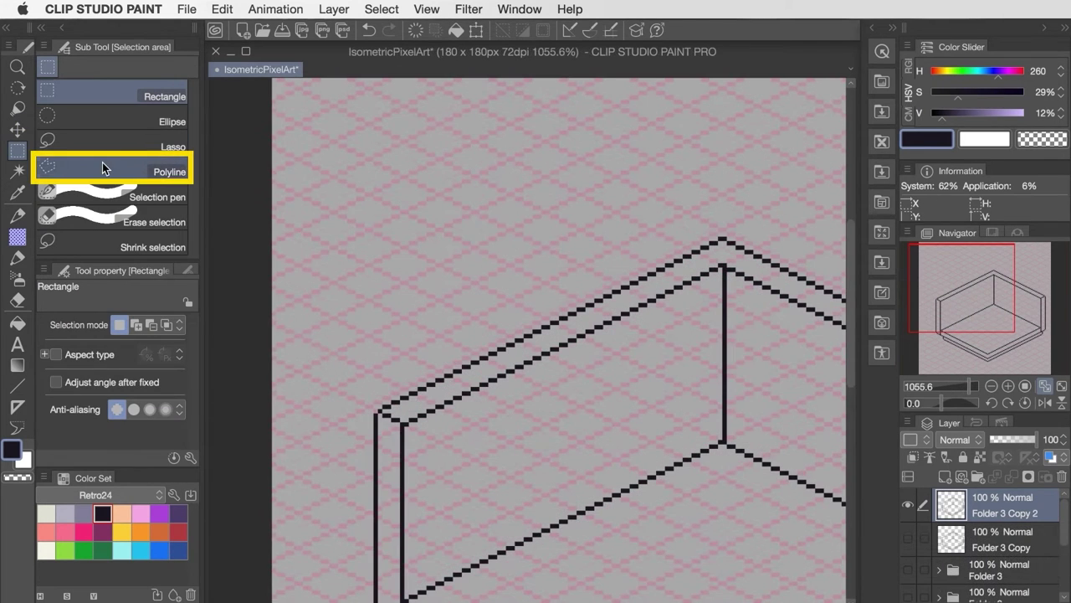
click(103, 164)
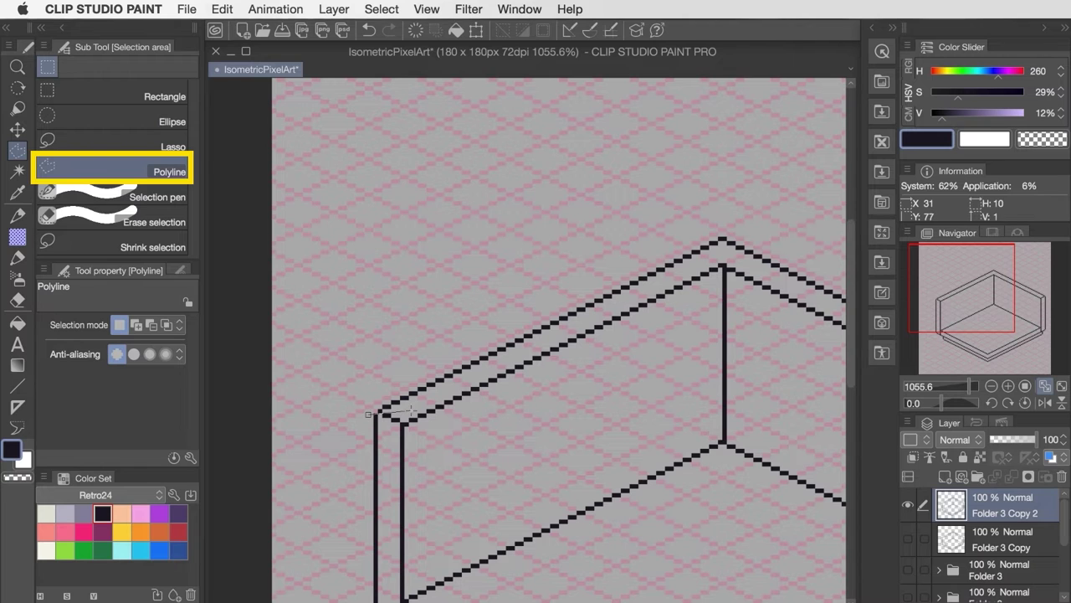
click(745, 231)
click(690, 233)
click(365, 397)
click(366, 410)
key(k)
drag(408, 479, 327, 439)
key(super+d)
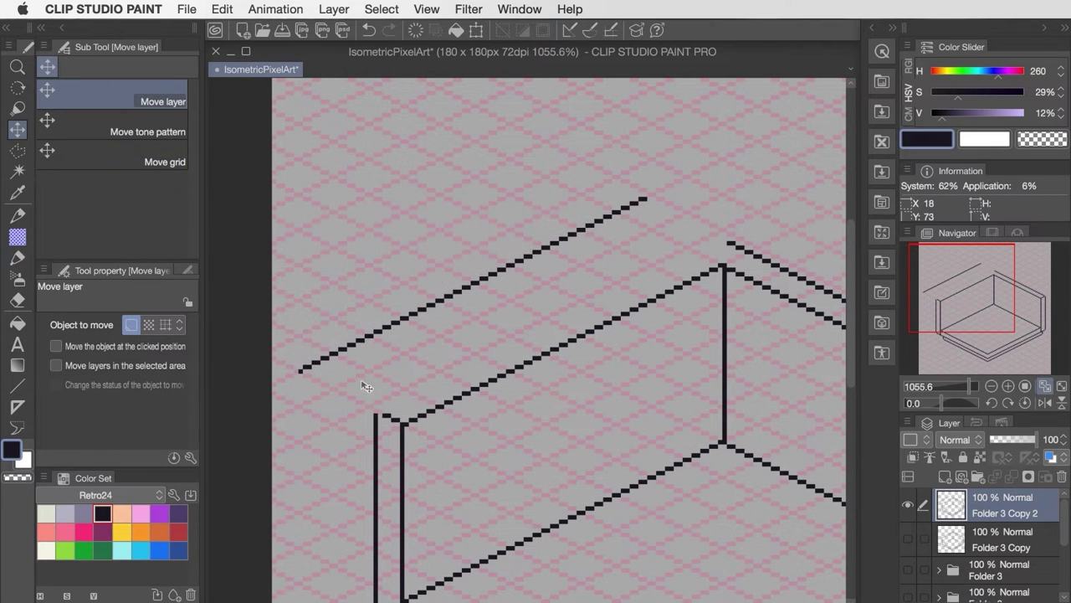
Step: Connect the shifted edge to the wall's top corners and draw a raised lip about 8 pixels high above it
key(u)
drag(299, 370, 387, 416)
drag(730, 243, 644, 200)
drag(297, 371, 297, 336)
drag(298, 336, 644, 164)
key(super+z)
drag(646, 164, 645, 199)
mouse_move(296, 334)
mouse_down()
mouse_move(280, 327)
mouse_move(628, 156)
mouse_up()
Step: Select part of the raised wall's linework and shift it a few pixels right and down
drag(665, 536, 750, 365)
key(k)
drag(750, 449, 785, 466)
Step: Draw the front end of the thickened left wall with its overhanging lip and erase the overlapping lines
key(u)
drag(400, 172, 400, 241)
drag(401, 242, 519, 301)
key(e)
drag(496, 259, 496, 286)
key(u)
mouse_move(399, 243)
mouse_down()
mouse_move(400, 410)
mouse_move(496, 458)
mouse_up()
key(e)
drag(495, 452, 460, 274)
Step: Draw the base tiers beneath the left wall's front end, joining them to the slab, and erase the hidden lines
key(u)
drag(522, 446, 453, 411)
mouse_move(453, 411)
mouse_down()
mouse_move(383, 446)
mouse_move(560, 534)
mouse_up()
mouse_move(559, 534)
mouse_down()
mouse_move(629, 500)
mouse_move(540, 487)
mouse_up()
key(e)
mouse_move(520, 470)
mouse_down()
mouse_move(421, 432)
mouse_move(432, 421)
mouse_move(402, 385)
mouse_move(402, 457)
mouse_up()
key(u)
key(e)
key(u)
key(e)
key(u)
key(e)
key(u)
mouse_move(561, 532)
mouse_down()
mouse_move(560, 556)
mouse_move(406, 481)
mouse_up()
drag(405, 481, 406, 456)
drag(577, 556, 632, 531)
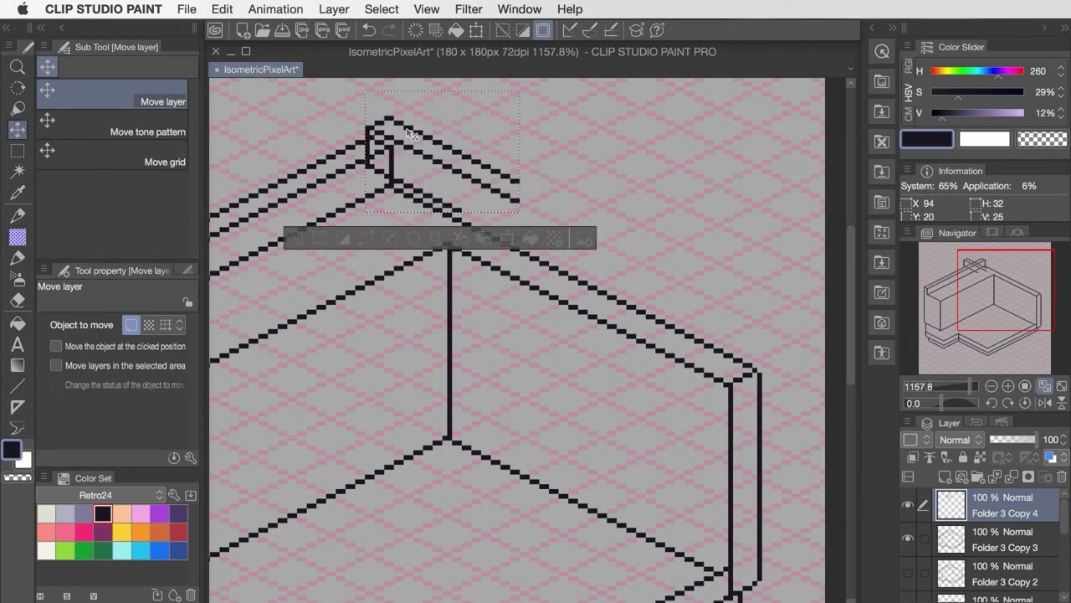
Step: Erase the leftover pixels at the lip's rear corner and complete the right wall's lip and outer end edges
key(e)
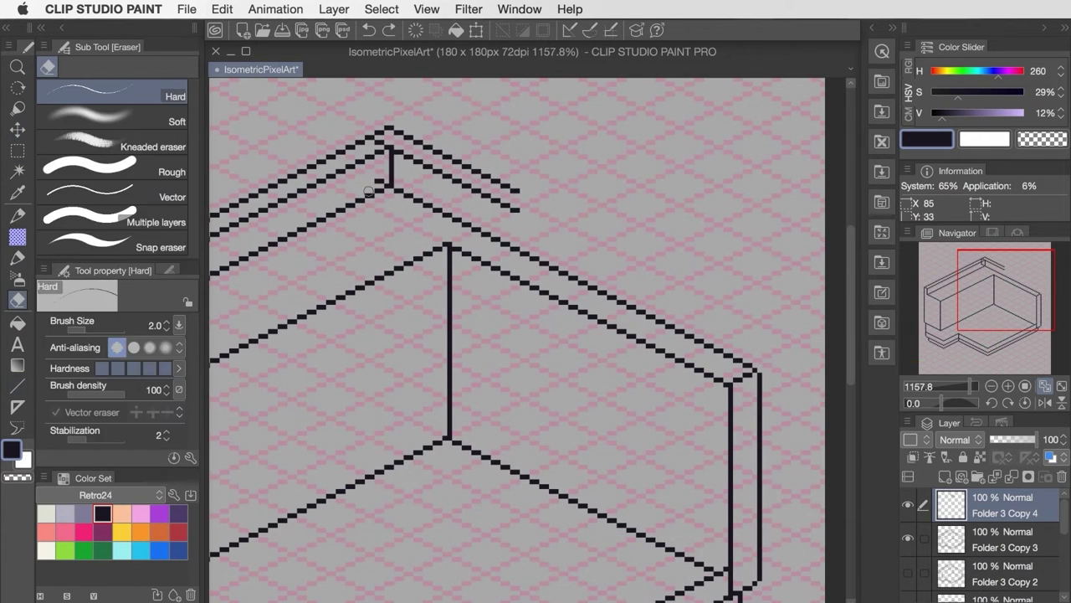
key(k)
key(p)
key(u)
mouse_move(779, 321)
mouse_down()
mouse_move(777, 590)
mouse_move(760, 380)
mouse_move(722, 574)
mouse_up()
key(e)
key(u)
key(e)
drag(731, 388, 731, 589)
Step: Draw an isometric rectangle about 43 pixels wide and 16 pixels tall on the right wall's inner face
drag(374, 184, 665, 326)
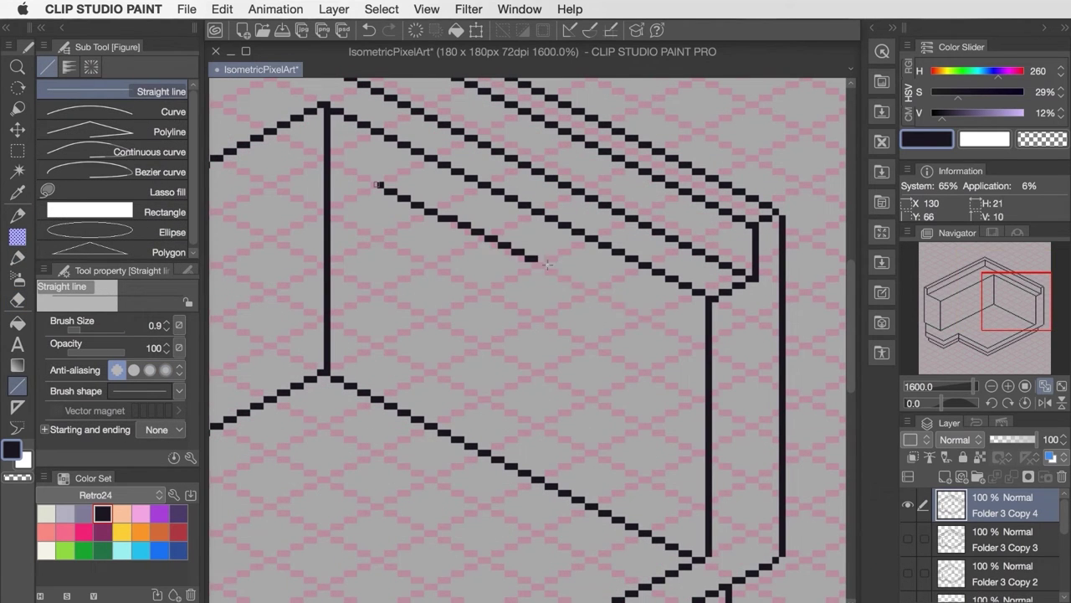
mouse_move(374, 184)
mouse_down()
mouse_move(374, 289)
mouse_move(648, 427)
mouse_up()
drag(661, 327, 661, 433)
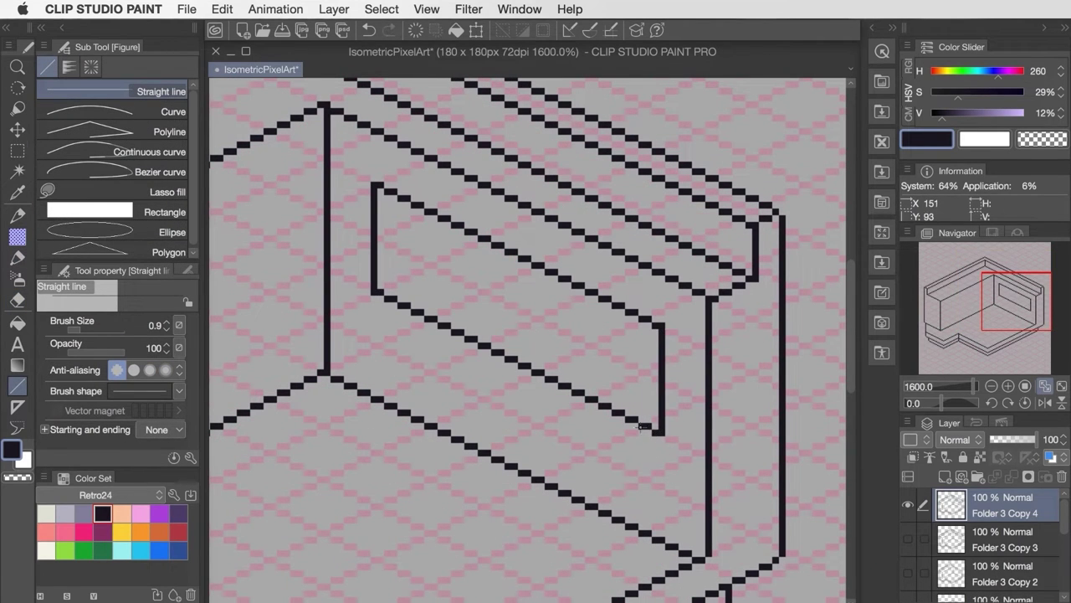
Step: Copy the right wall's rectangle outline with a polyline selection, paste it and offset the copy to give it depth
click(17, 151)
click(163, 170)
click(359, 170)
key(super+c)
key(super+v)
key(k)
mouse_move(400, 211)
mouse_down()
mouse_move(464, 182)
mouse_move(718, 291)
mouse_up()
key(ctrl+d)
Step: Erase the copy's overlapping lines, connect the two outlines with a diagonal corner line and merge the layers
key(e)
mouse_move(728, 297)
mouse_down()
mouse_move(729, 390)
mouse_move(668, 371)
mouse_up()
key(u)
drag(382, 291, 441, 263)
key(super+e)
Step: Clean up the corner pixels of the outlined shape on the right wall with the dot pen and eraser
key(p)
click(382, 211)
key(super+z)
key(e)
mouse_move(381, 219)
mouse_down()
mouse_move(396, 205)
mouse_move(390, 189)
mouse_up()
key(p)
mouse_move(642, 323)
mouse_down()
mouse_move(657, 350)
mouse_move(655, 318)
mouse_up()
key(e)
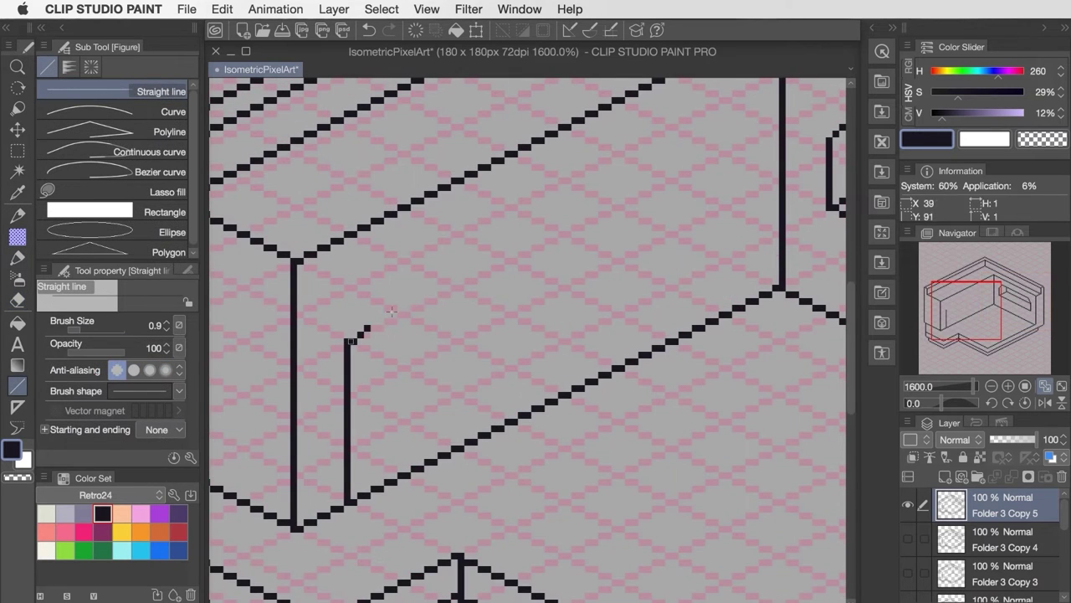
Step: Finish the arched doorway outline on the left wall's inner face and round its upper corners with the eraser
drag(447, 452, 446, 294)
drag(444, 294, 355, 337)
key(e)
mouse_move(436, 311)
mouse_down()
mouse_move(445, 302)
mouse_move(440, 317)
mouse_up()
key(p)
key(e)
drag(432, 300, 447, 313)
Step: Draw the doorway's inner jamb and rear floor line, and erase the wall's base line across the opening
key(u)
mouse_move(449, 447)
mouse_down()
mouse_move(416, 431)
mouse_move(415, 309)
mouse_up()
drag(414, 430, 347, 462)
key(e)
drag(358, 500, 448, 459)
Step: Draw a diagonal edge for a partition projecting from the left wall and paste a copy moved down to floor level
key(u)
drag(456, 234, 557, 285)
key(k)
key(Down)
key(Down)
key(Down)
key(Down)
key(Down)
key(Down)
key(Down)
key(Down)
key(Down)
key(Down)
key(super+v)
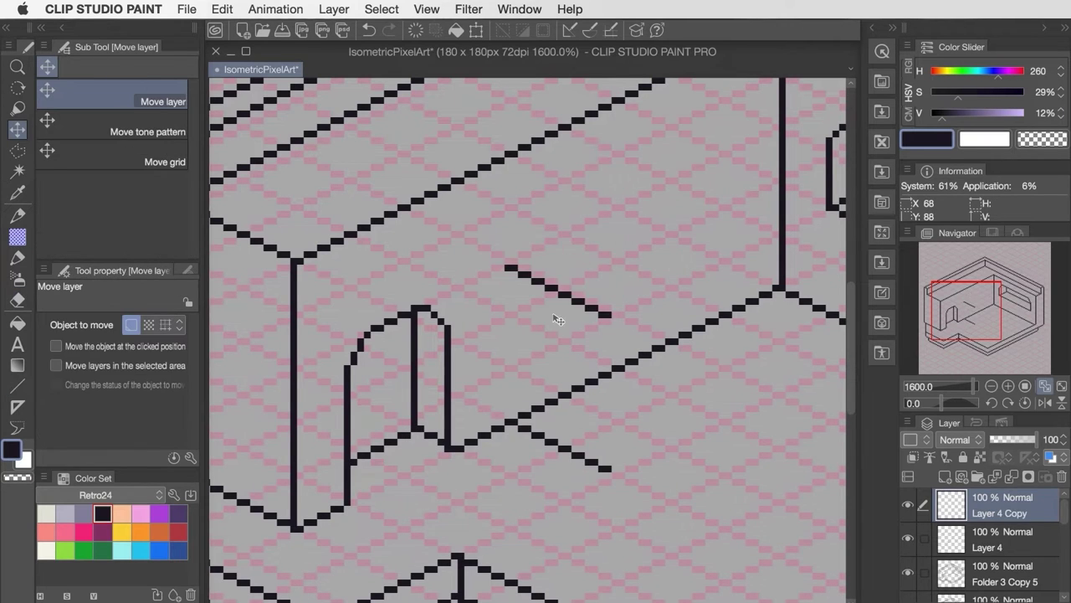
key(super+v)
Step: Connect the partition's edges with vertical and short depth lines, merge the layers and erase the lines it hides
key(u)
drag(635, 295, 635, 455)
drag(608, 308, 608, 468)
drag(509, 260, 535, 248)
key(super+e)
key(e)
mouse_move(508, 263)
mouse_down()
mouse_move(507, 420)
mouse_move(617, 448)
mouse_up()
Step: Draw the desk's edge line along the left wall behind the partition and move it down to desk height
key(m)
drag(651, 317, 471, 226)
key(u)
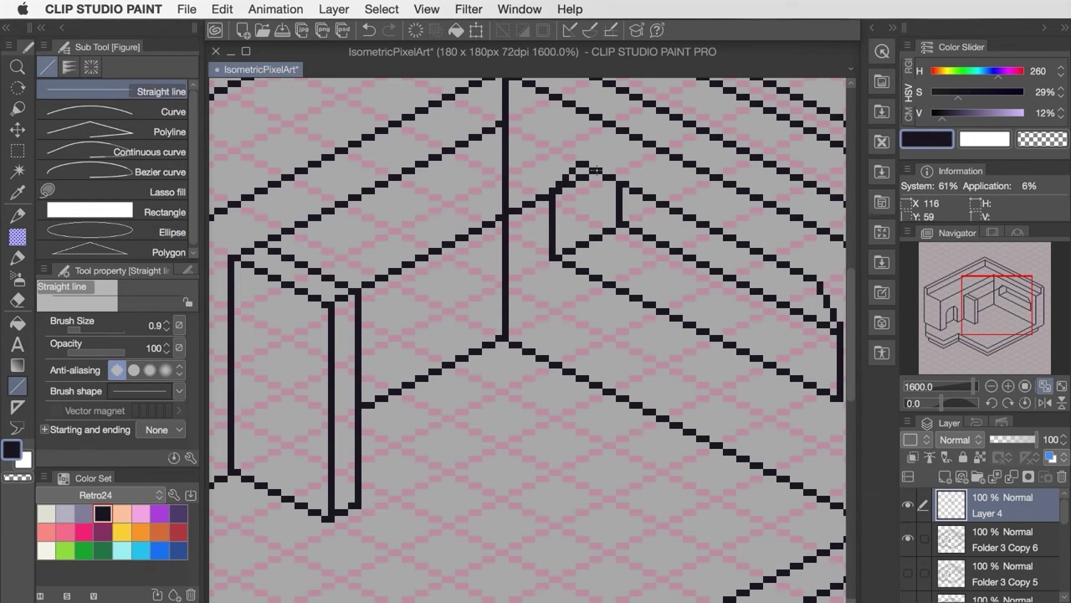
mouse_move(595, 183)
mouse_down()
mouse_move(361, 304)
mouse_move(599, 189)
mouse_up()
key(k)
key(Down)
key(Down)
key(Down)
key(Down)
key(Down)
key(Down)
key(Down)
key(Down)
key(Down)
key(Down)
key(Down)
key(Down)
key(Down)
key(Down)
key(Down)
key(Down)
key(Down)
key(Down)
key(Down)
key(Down)
key(Up)
key(Up)
key(Up)
key(Up)
key(Down)
key(Down)
key(Down)
key(Down)
Step: Erase the overlapping desk and wall lines, merge the desk layer and remove the wall corner lines below the desktop
key(e)
drag(265, 378, 353, 333)
key(super+e)
click(908, 539)
click(908, 505)
click(908, 505)
click(908, 539)
click(368, 405)
shift+click(507, 332)
shift+click(509, 265)
click(529, 351)
Step: Draw the desktop's end edge from the wall corner and the short vertical line for its thickness
key(u)
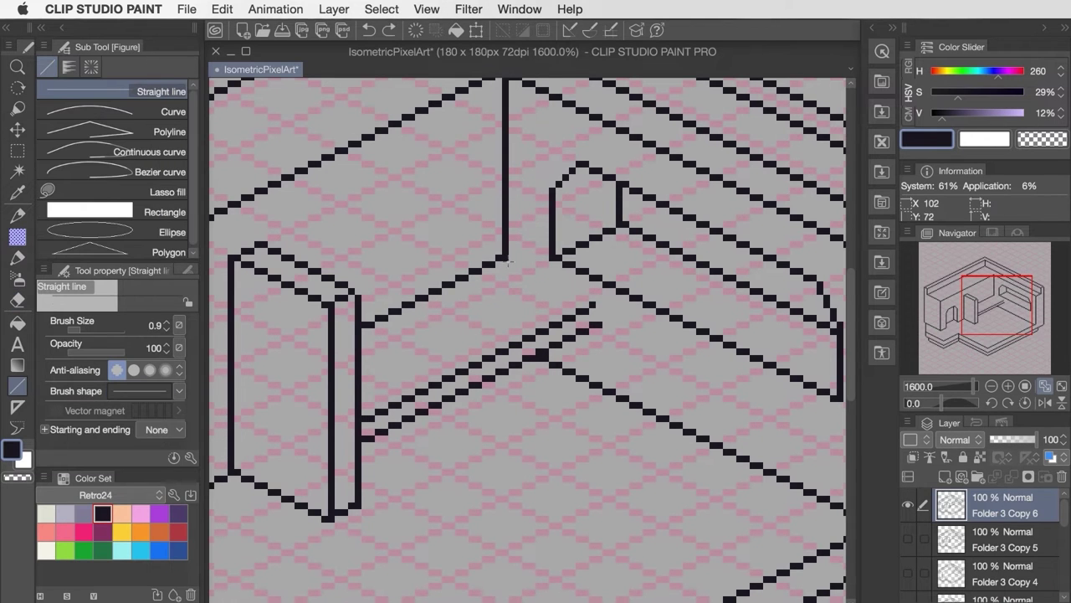
drag(503, 257, 594, 299)
drag(599, 304, 599, 318)
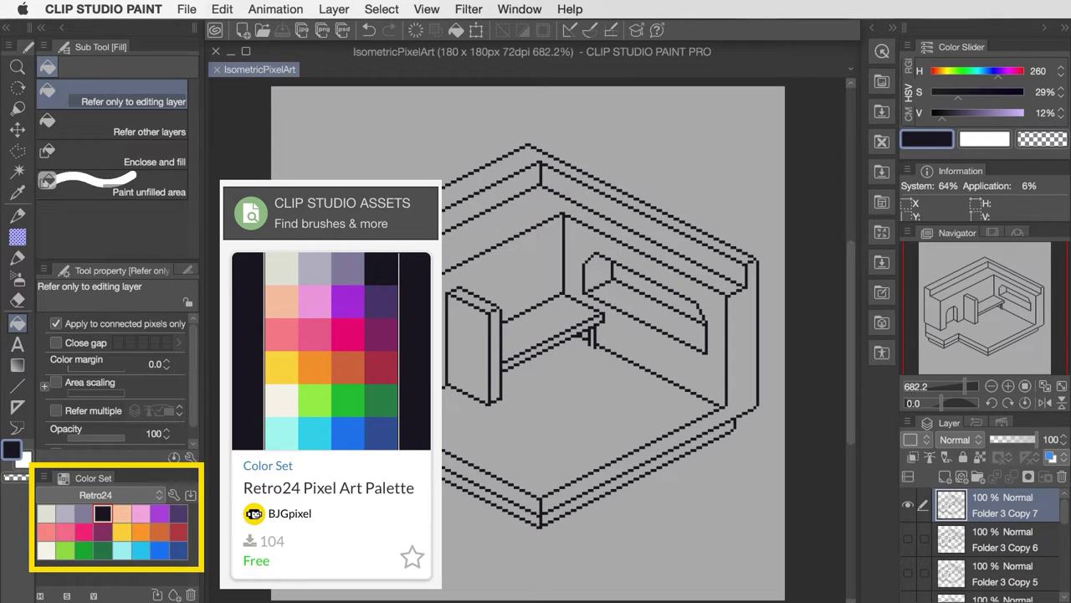
Step: Show the Intermediate Color palette
click(538, 8)
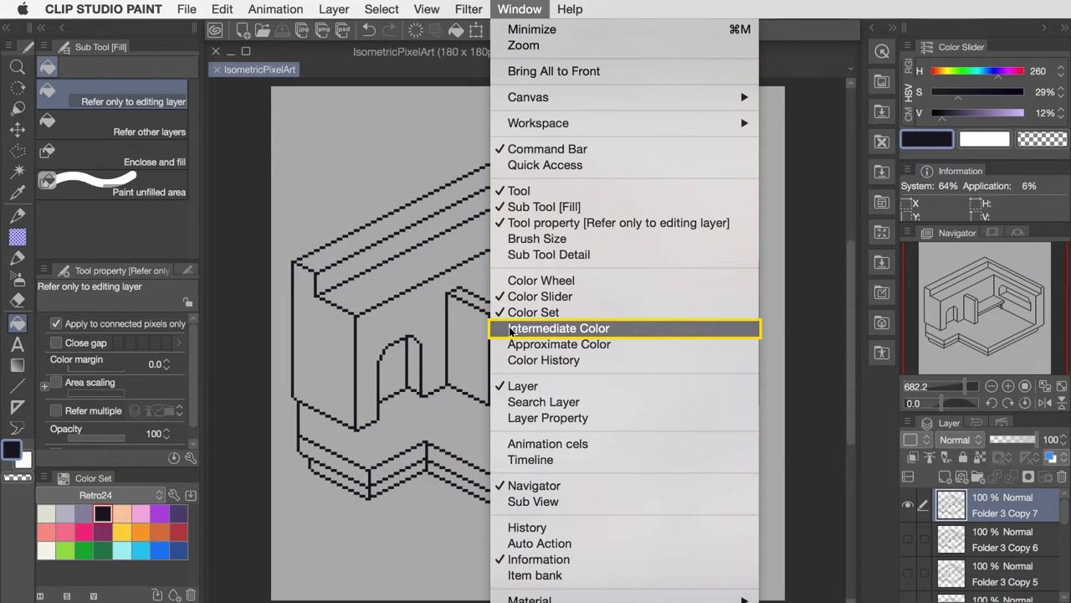
click(619, 334)
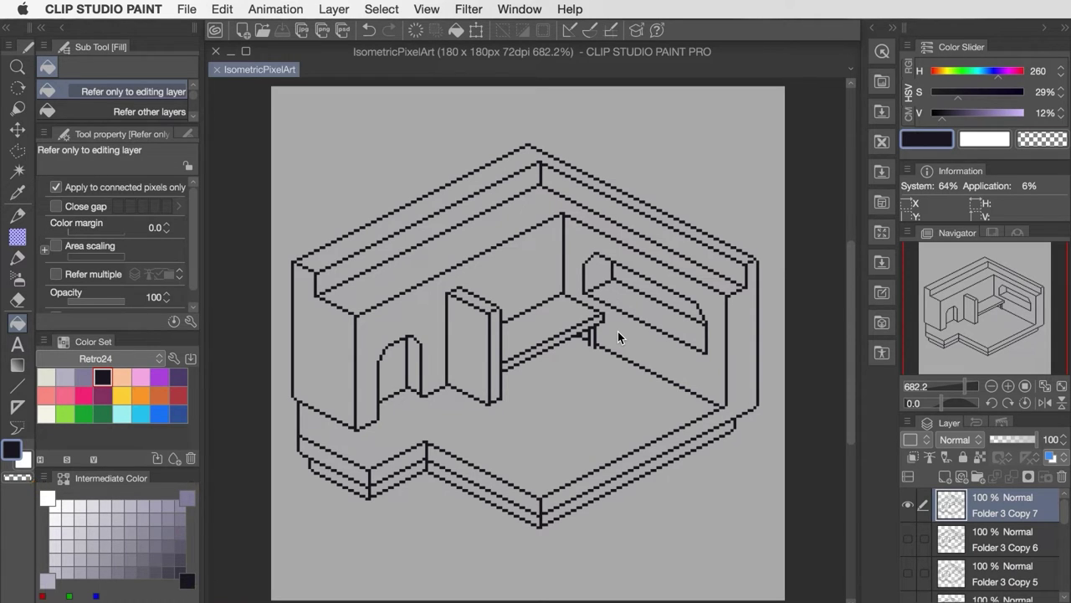
Step: Assign pink to the intermediate palette's upper-right corner and bright blue to its lower-left corner
click(83, 395)
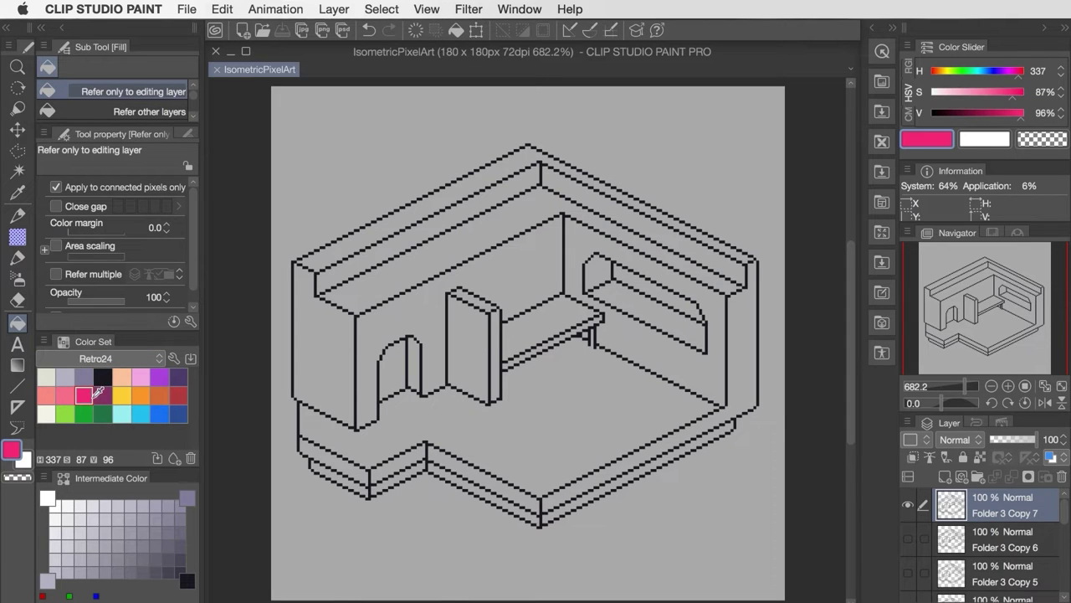
click(187, 498)
click(159, 413)
click(49, 579)
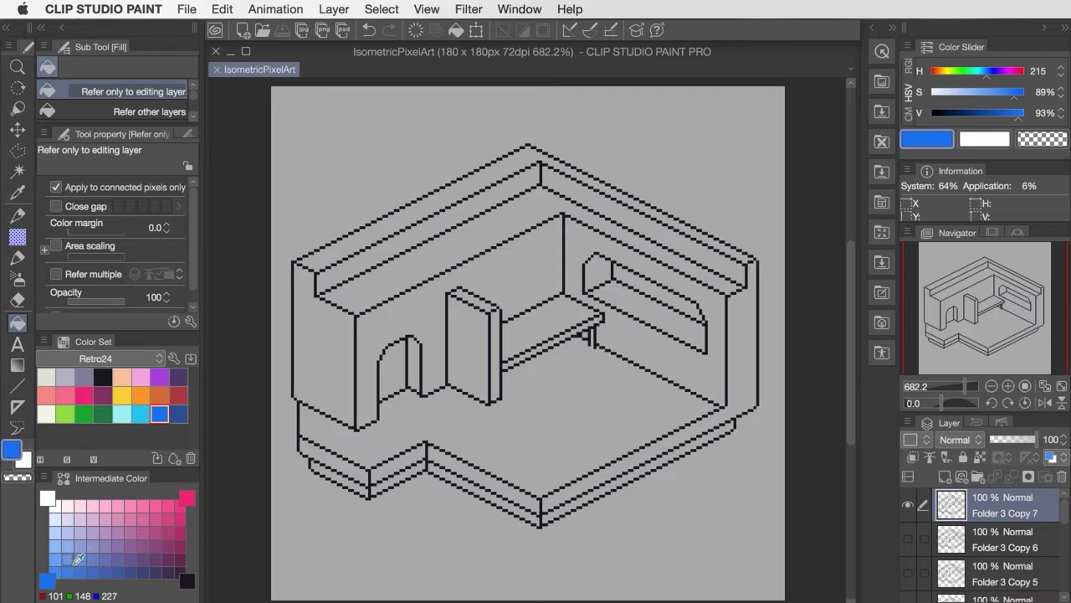
Step: Try mauve, dark magenta and blue fills on the left wall's end, inner face and ledge, and undo them
click(130, 533)
click(329, 360)
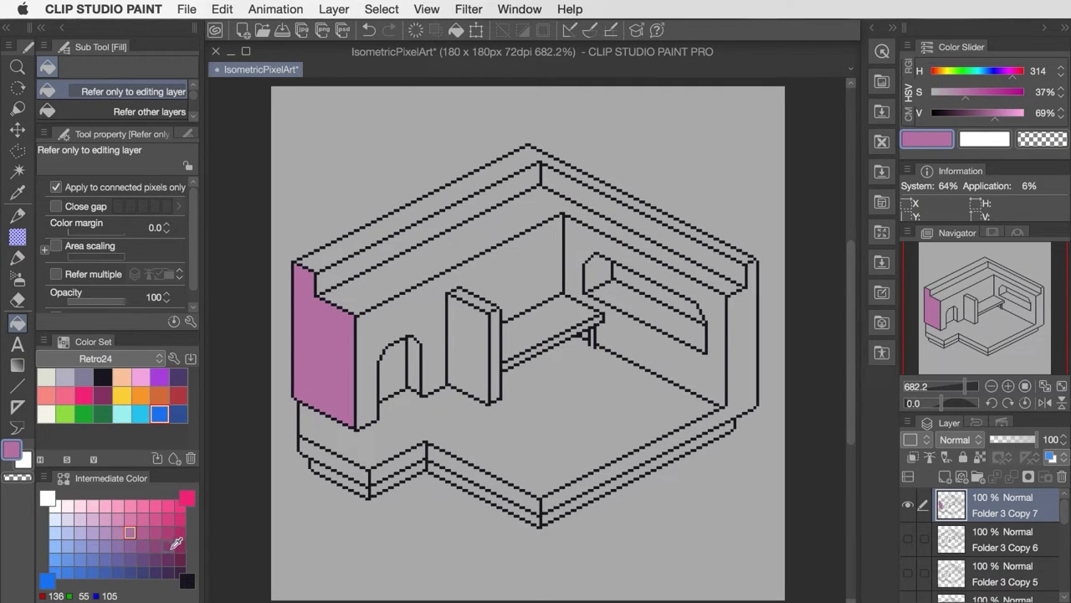
click(167, 545)
click(412, 312)
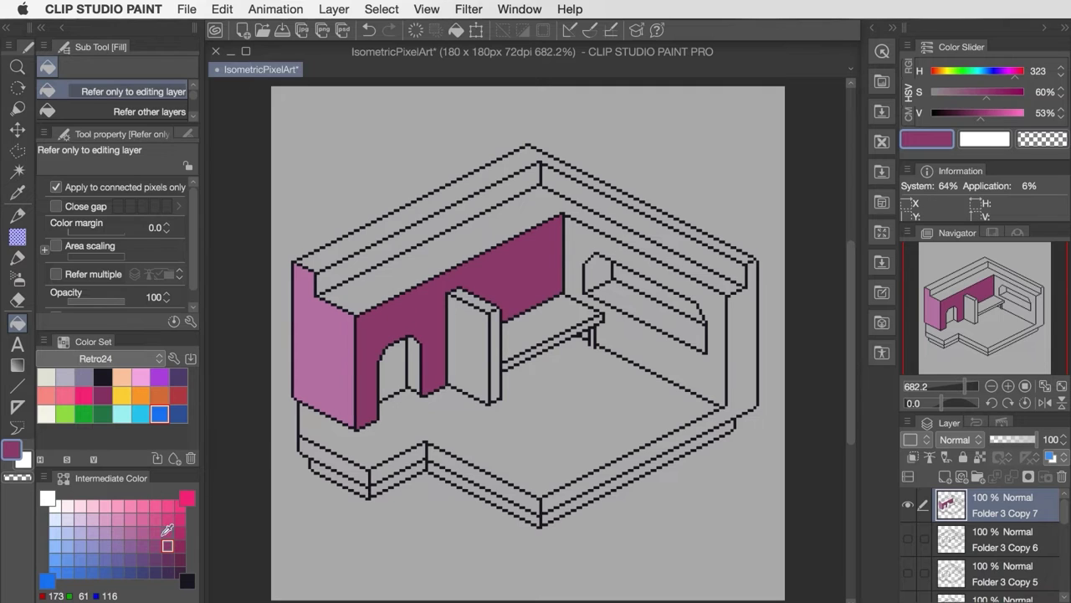
click(80, 572)
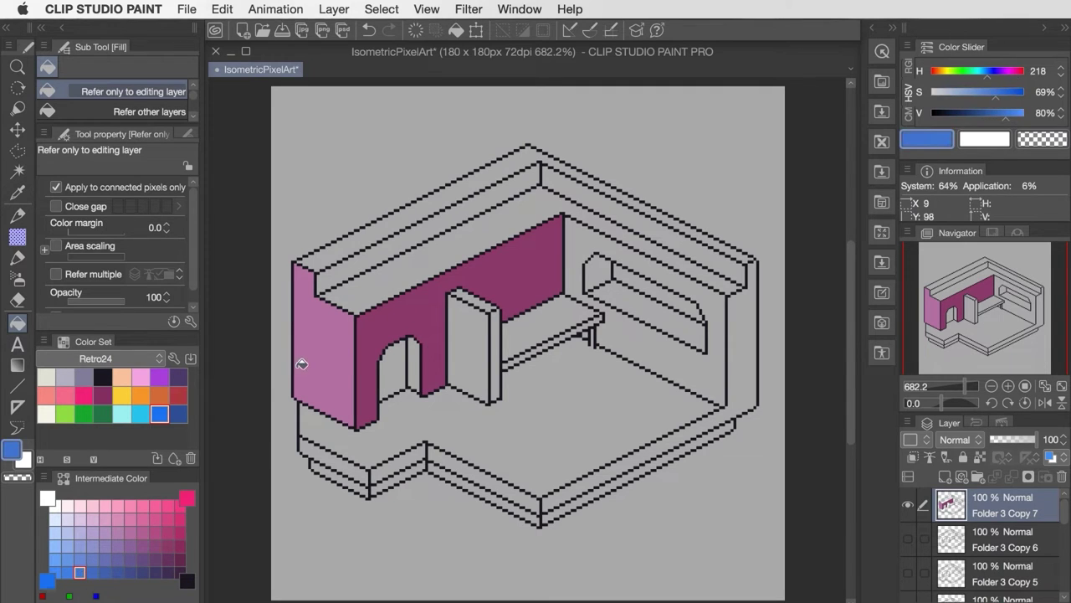
click(382, 275)
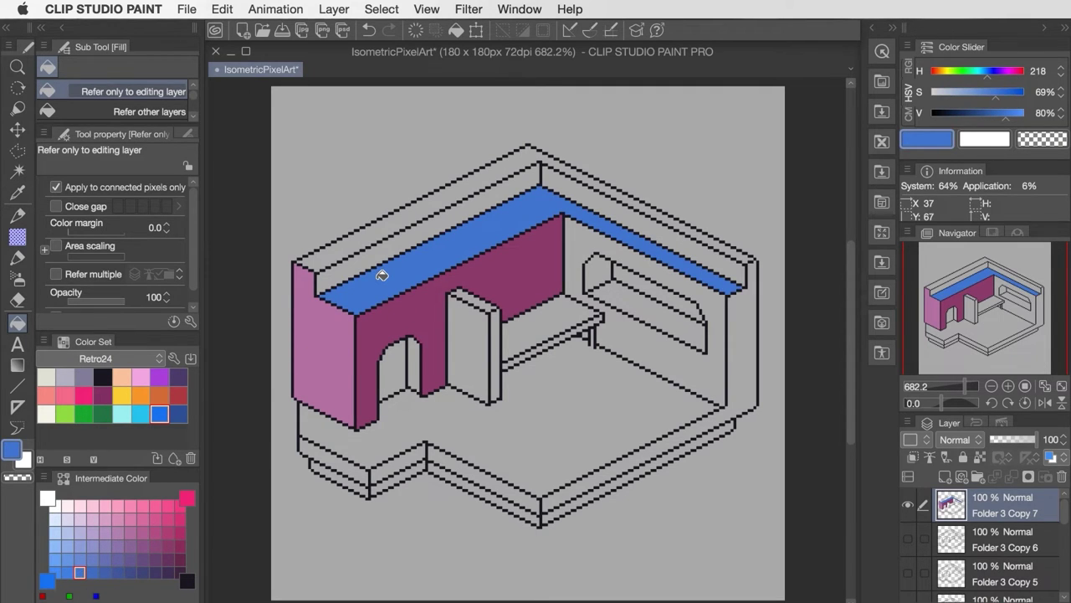
key(super+z)
key(super+z)
key(super+z)
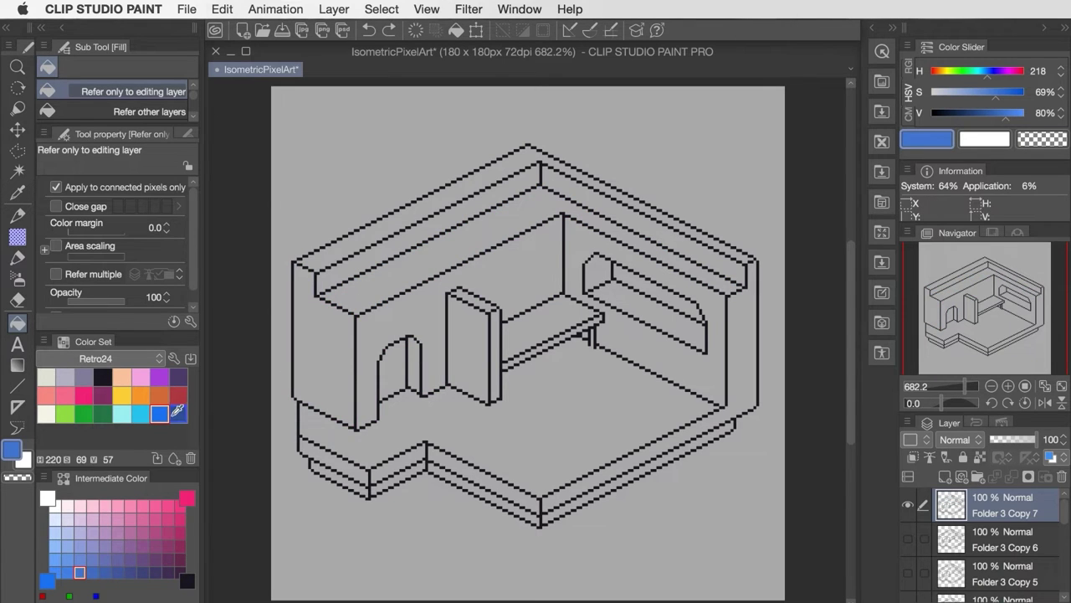
Step: Set the intermediate palette's corners to off-white, cyan, light grey and bright blue from the Retro24 colour set
click(46, 413)
click(141, 414)
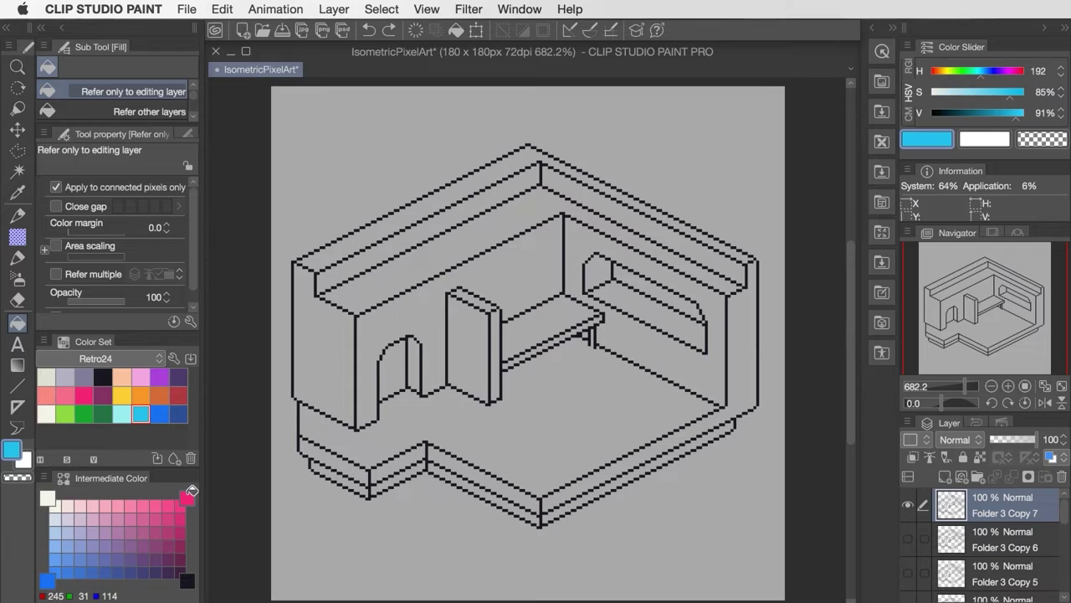
click(188, 498)
click(160, 414)
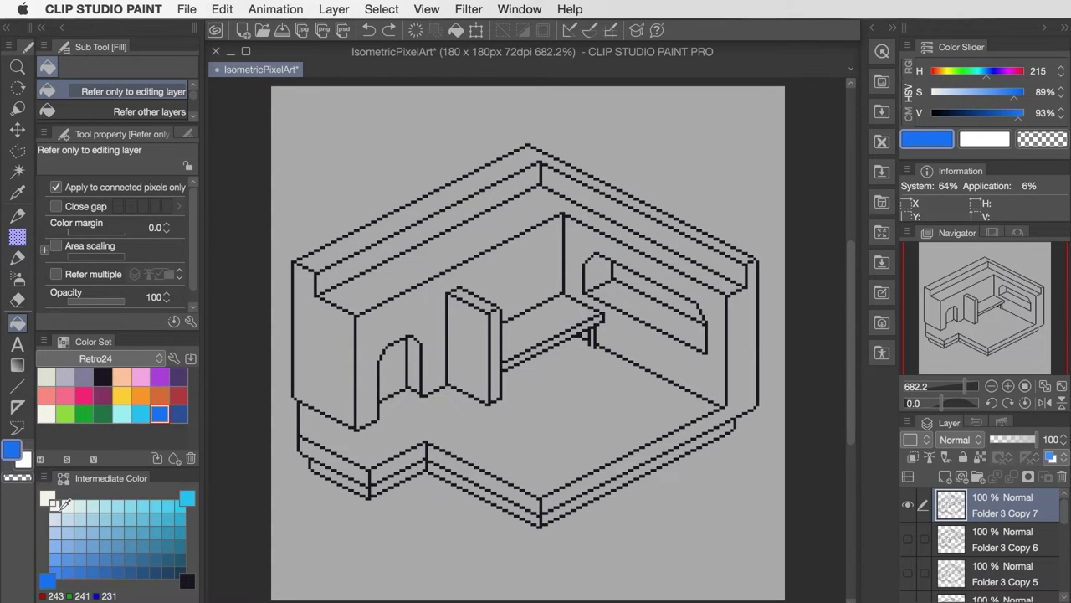
click(53, 505)
click(46, 414)
click(48, 498)
click(46, 376)
click(48, 580)
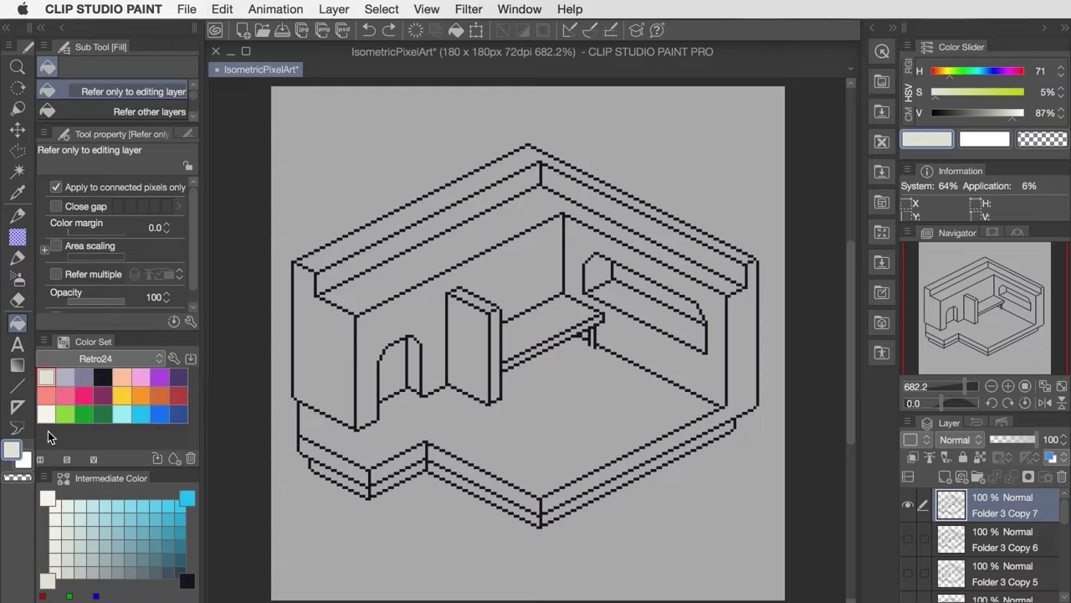
click(159, 414)
click(188, 579)
Step: Fill the left wall's end, the partition's broad face and the right wall's inner face with off-white (H 60, S 5%, V 92%)
click(54, 519)
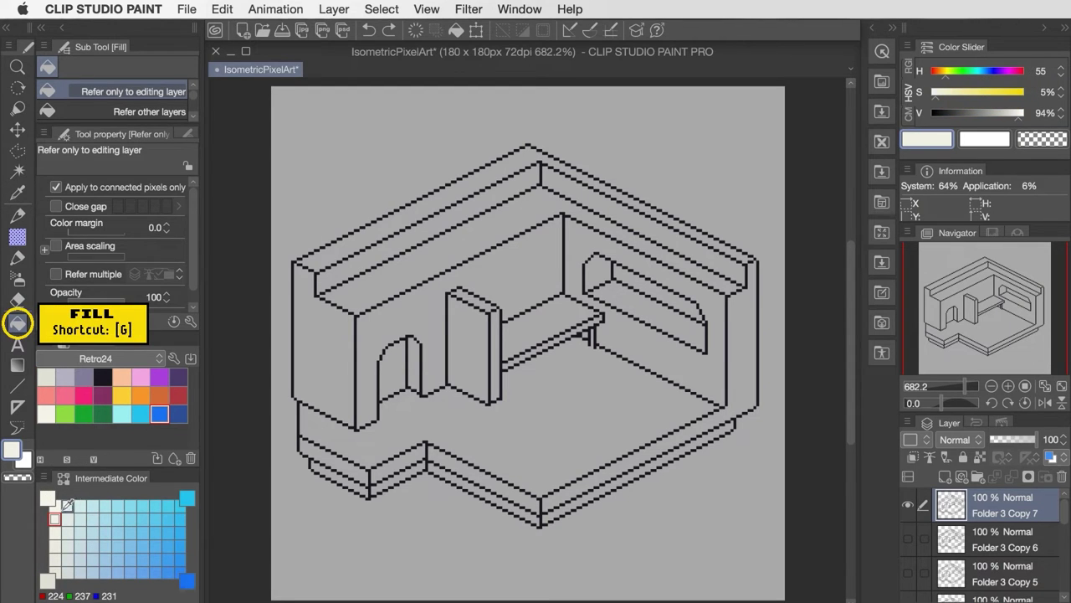
click(55, 504)
click(329, 347)
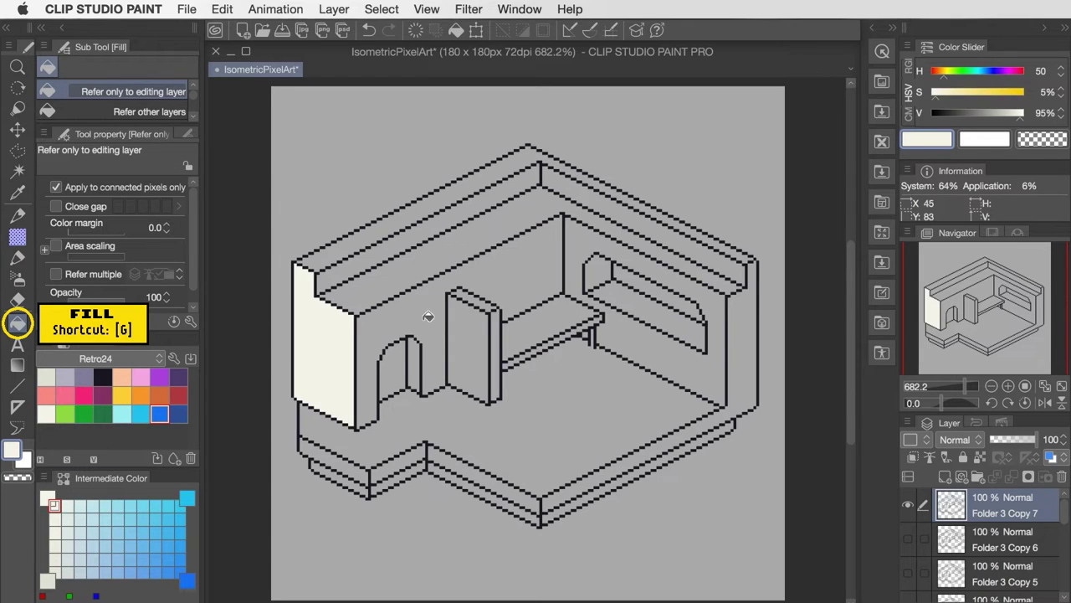
click(55, 532)
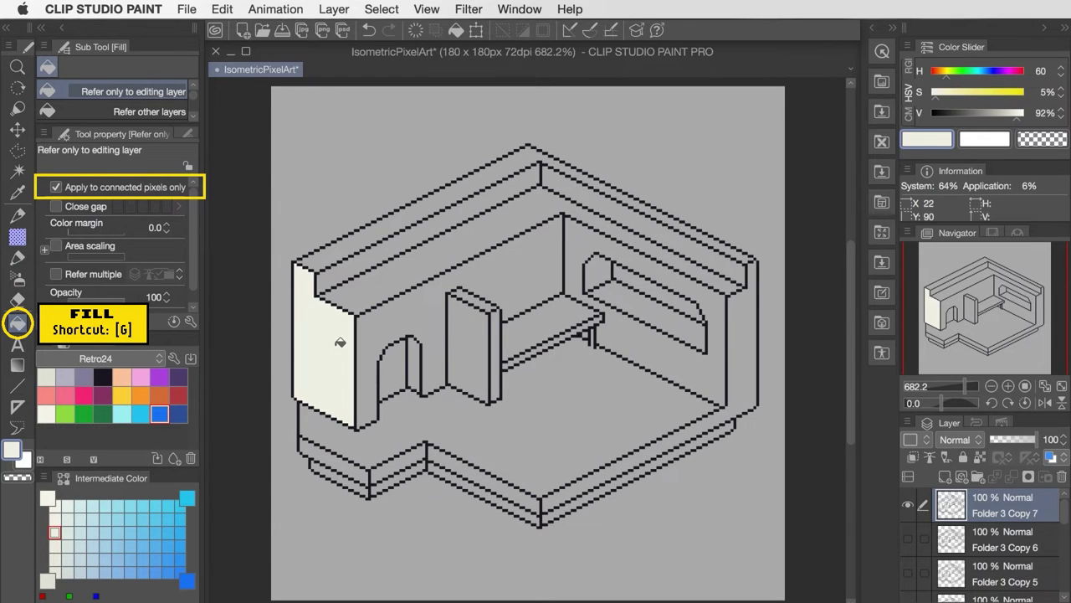
click(472, 333)
click(582, 237)
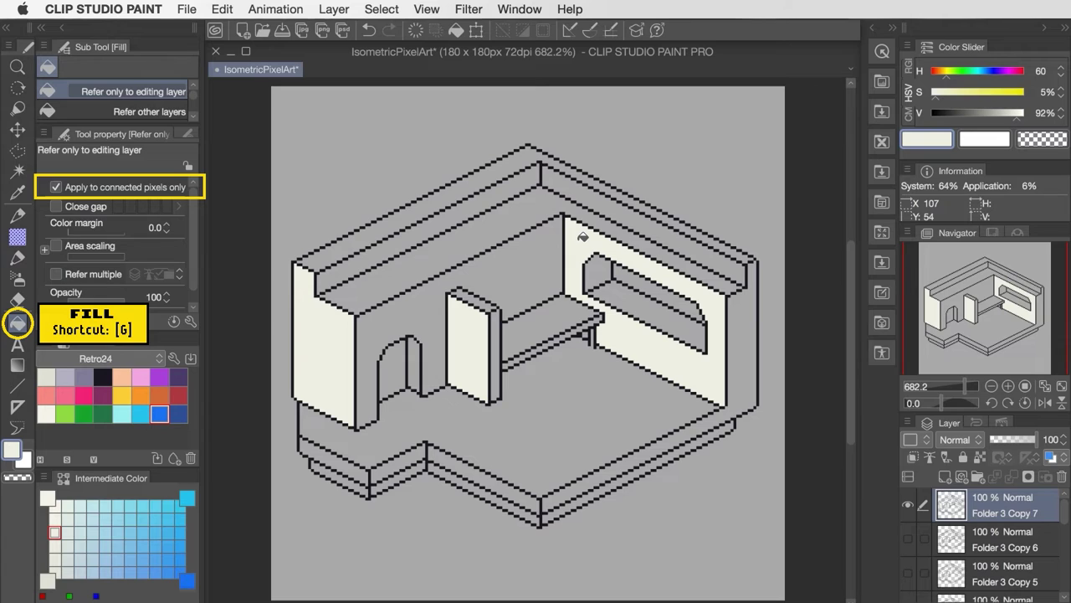
Step: Fill the right wall's lip, the doorway jamb and the upper floor slab's left-facing sides with the same off-white
click(583, 193)
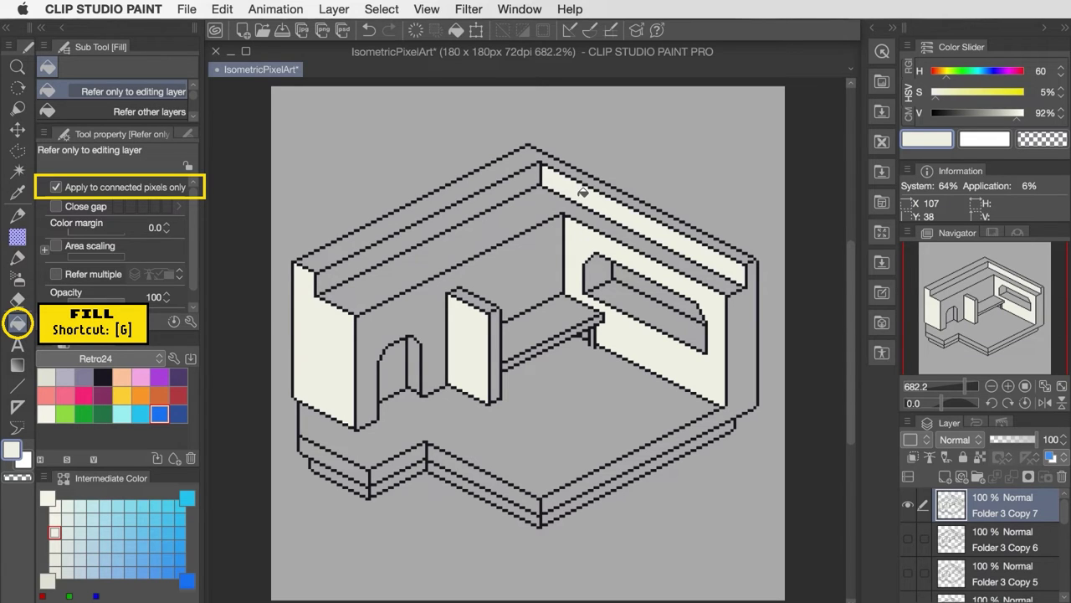
click(412, 375)
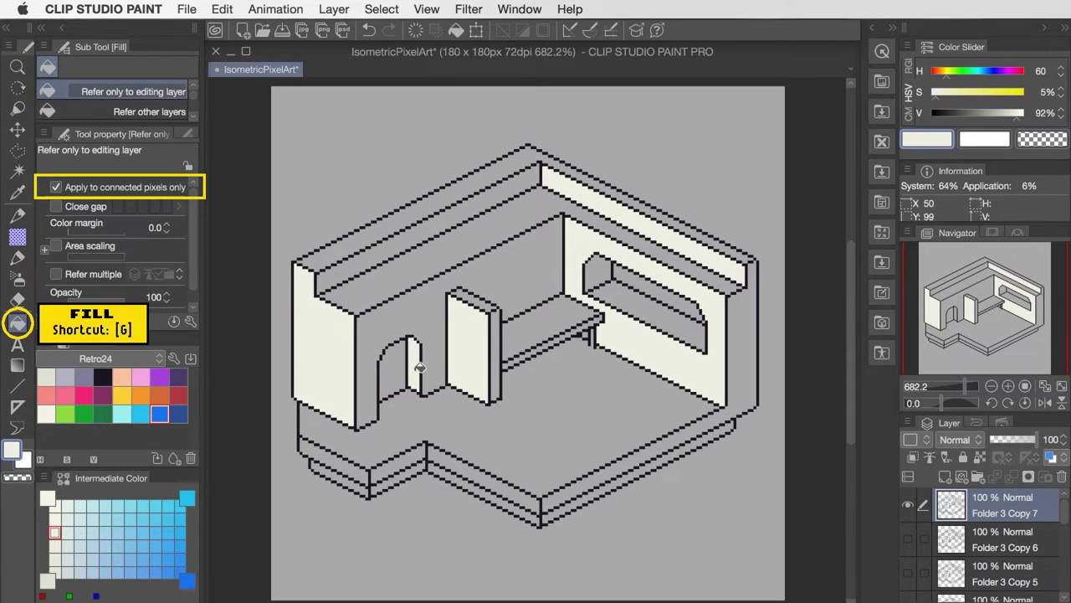
click(349, 462)
click(467, 465)
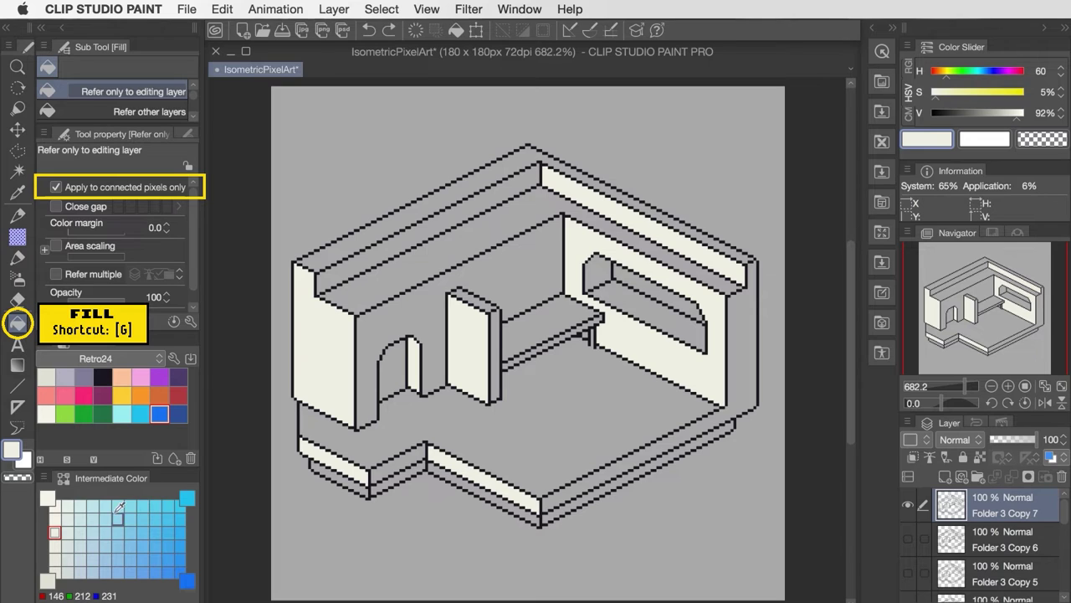
Step: Fill the floor, ledge, desktop, window sill and the tops of the walls and partition with pale blue (H 192, S 13%, V 88%)
click(79, 545)
click(365, 286)
click(527, 412)
click(548, 323)
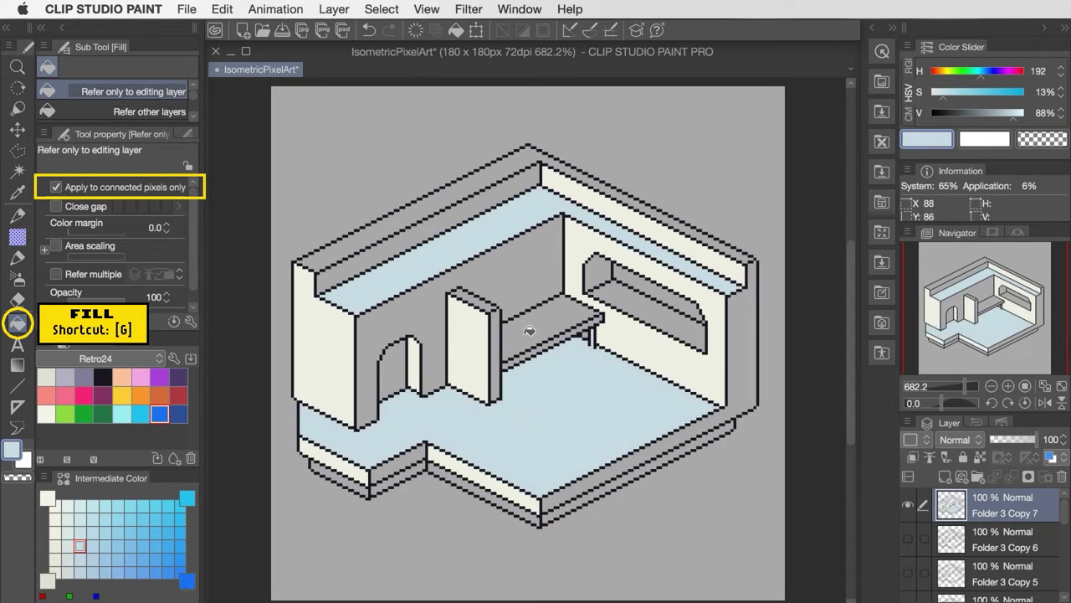
click(619, 288)
click(495, 170)
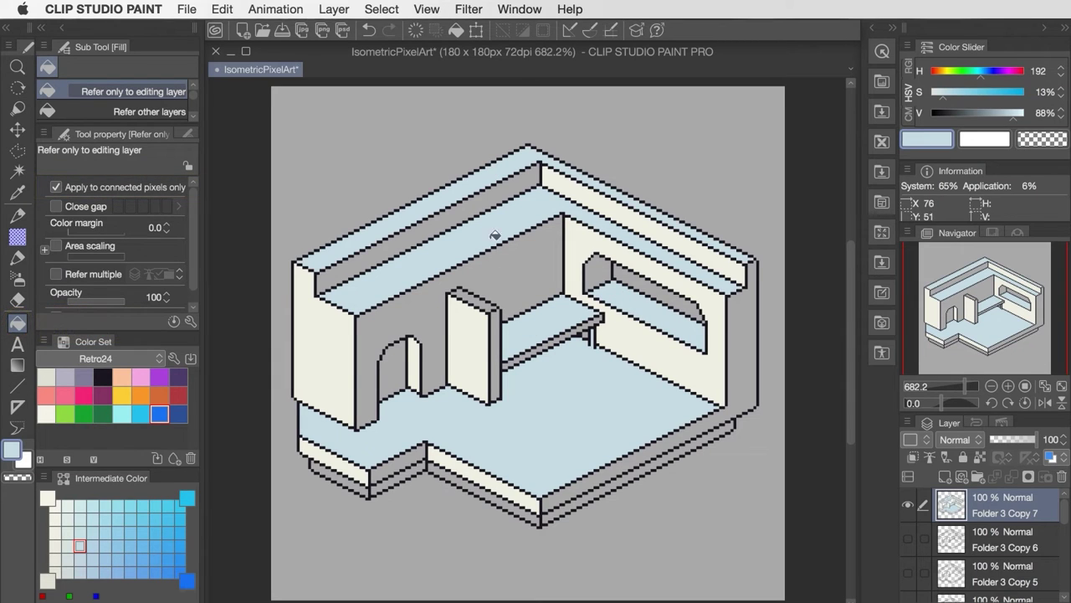
click(480, 295)
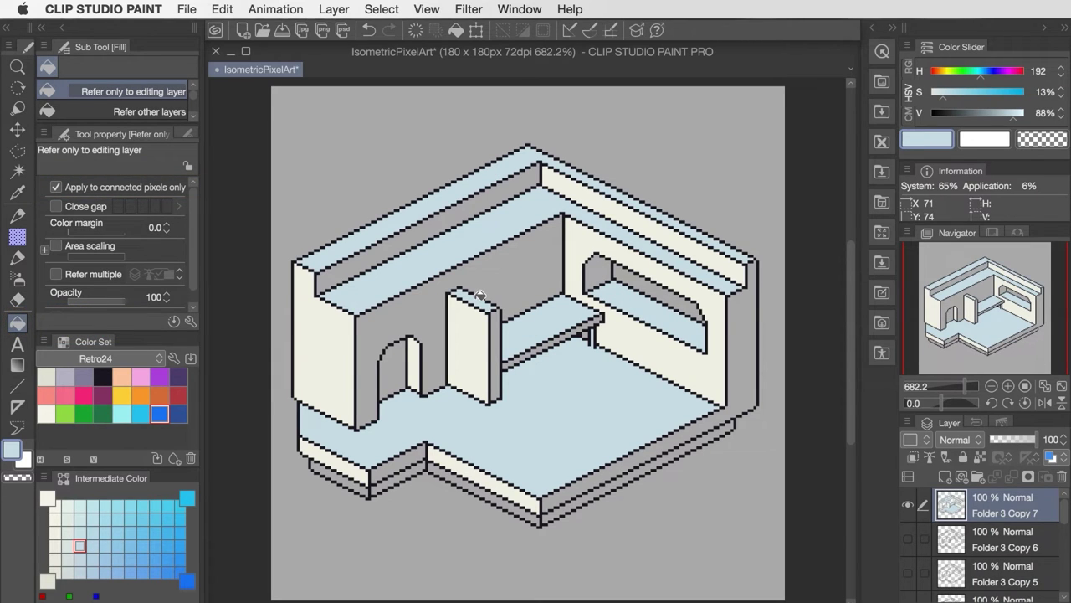
Step: Fill the shaded wall, lip, partition, desk, window and slab sides with medium blue (H 202, S 39%, V 89%)
click(117, 545)
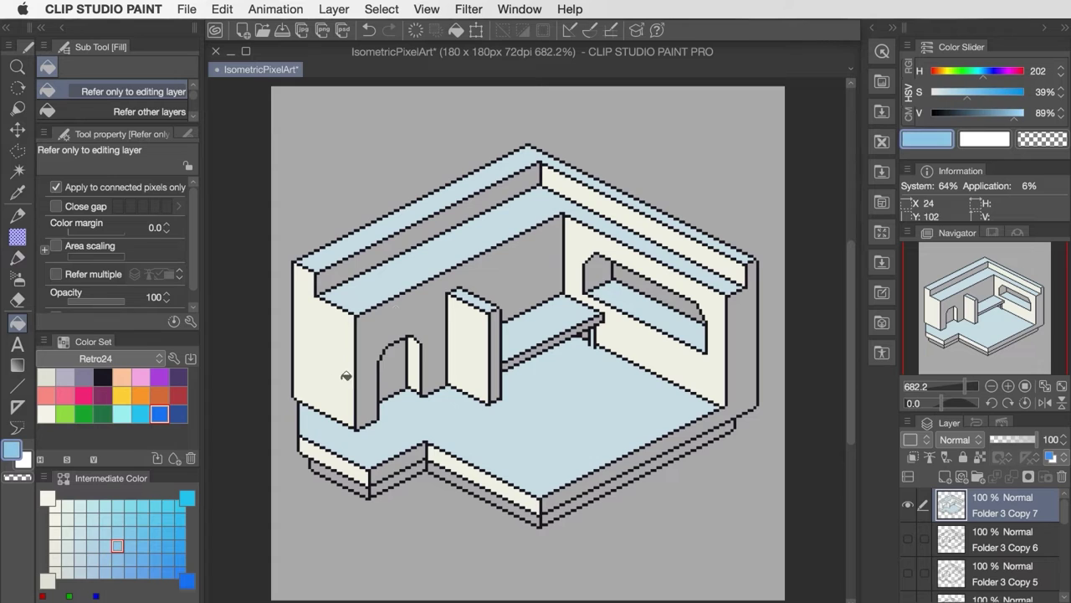
click(368, 344)
click(381, 255)
click(746, 332)
click(414, 453)
click(469, 475)
click(349, 477)
click(500, 363)
click(534, 352)
click(603, 268)
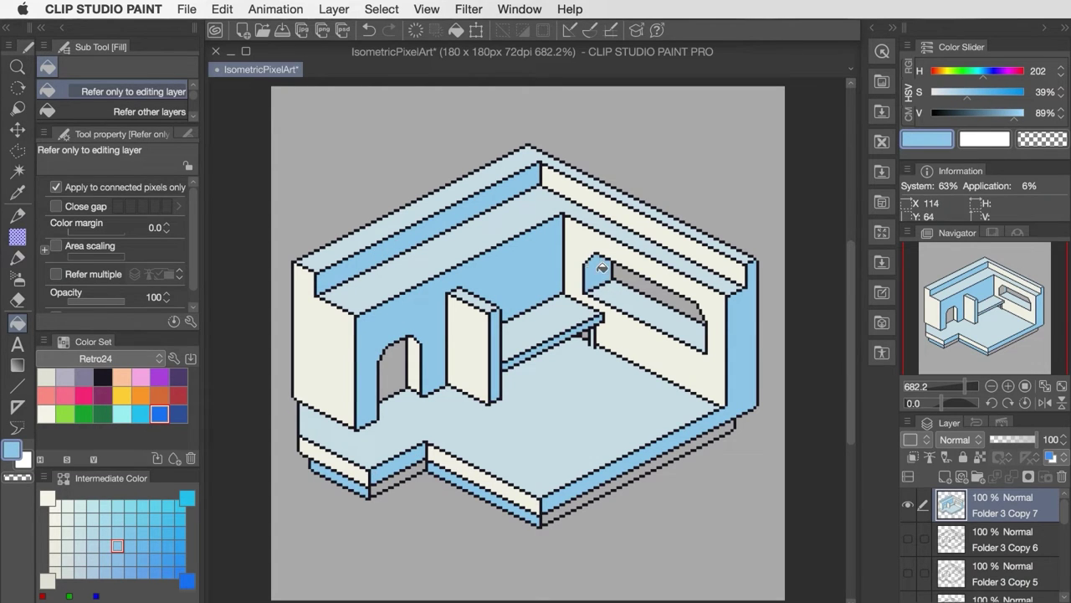
Step: Fill the lower slab's right-facing sides and the door and window openings with darker blue (H 211, S 57%, V 90%), and the gap under the desk with off-white
click(143, 573)
click(386, 478)
click(569, 502)
alt+click(644, 347)
click(585, 336)
alt+click(589, 492)
click(396, 367)
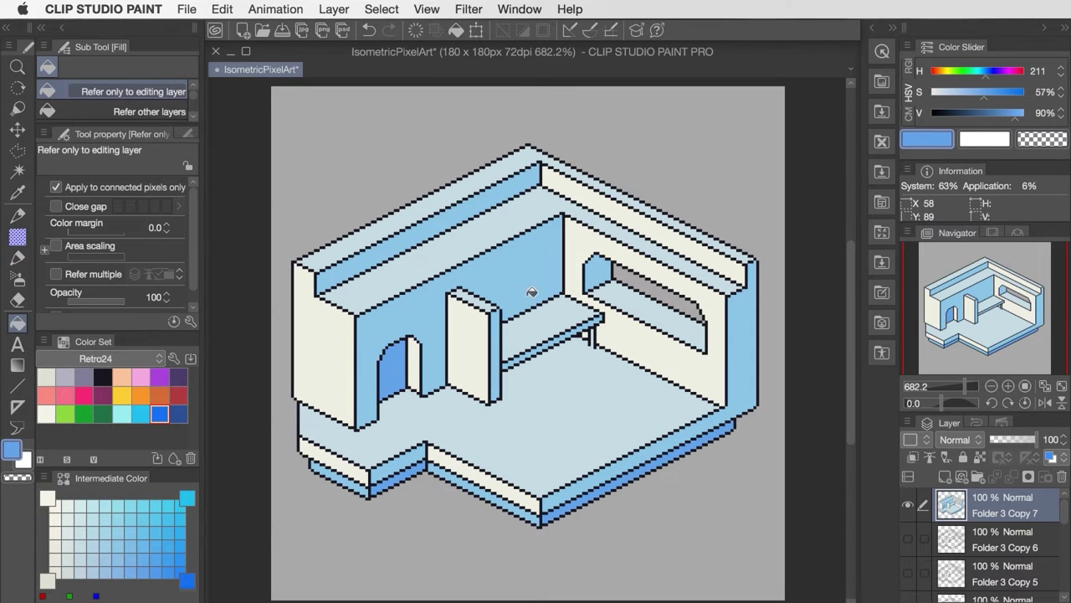
click(620, 275)
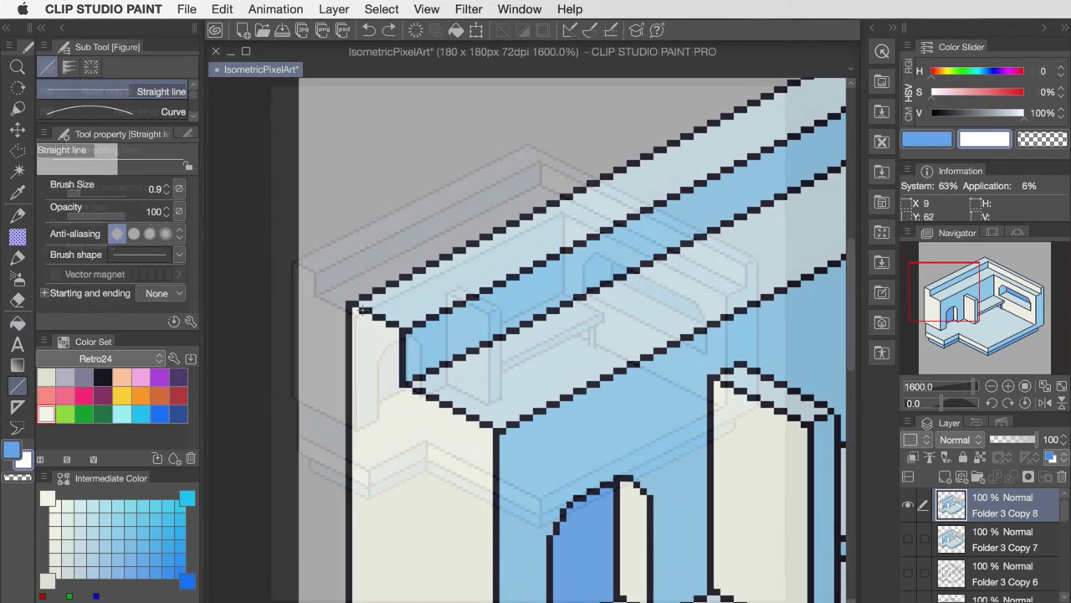
Step: Recolour the left wall lip's black inner outlines: white along the short end edge, darker blue along the long and vertical edges
drag(361, 309, 393, 324)
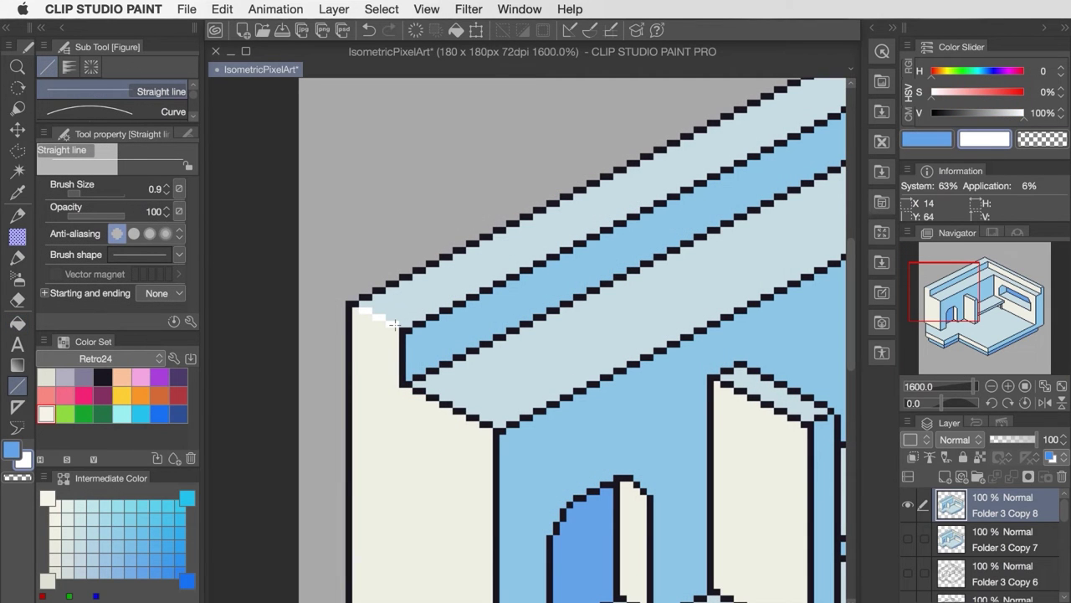
key(x)
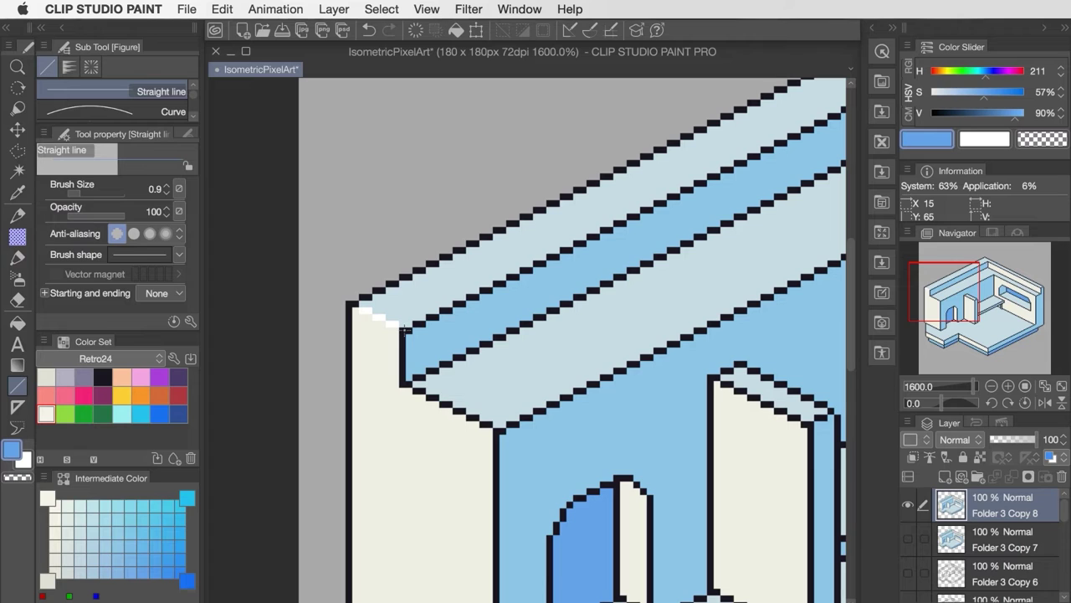
mouse_move(403, 331)
mouse_down()
mouse_move(514, 251)
mouse_move(842, 112)
mouse_up()
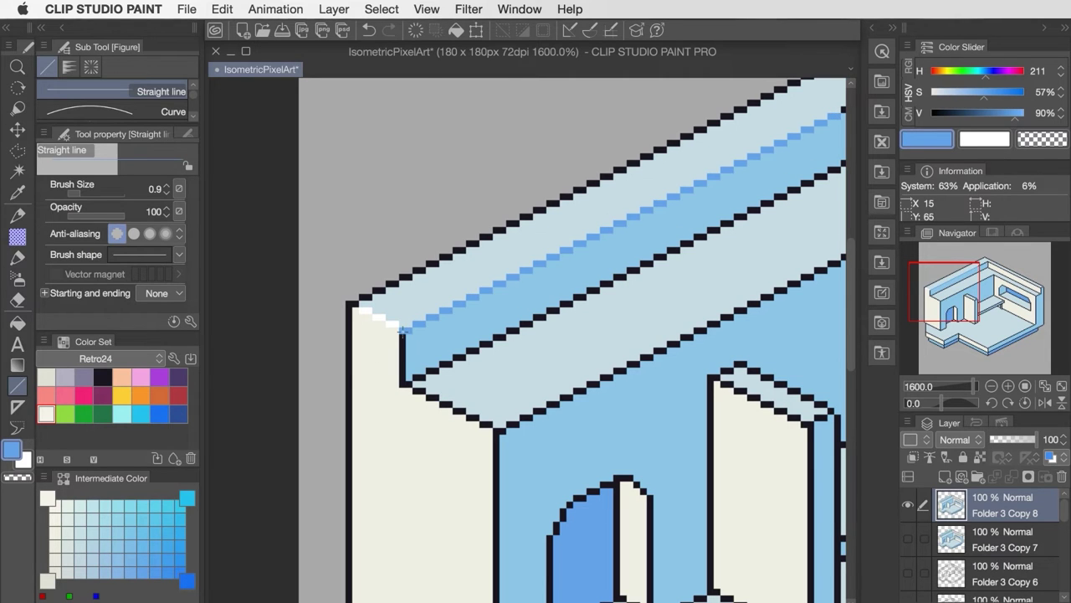
drag(402, 331, 402, 386)
Step: Recolour the black edge where the left wall lip meets the ledge as alternating medium blue and darker blue pixels
key(x)
alt+click(413, 373)
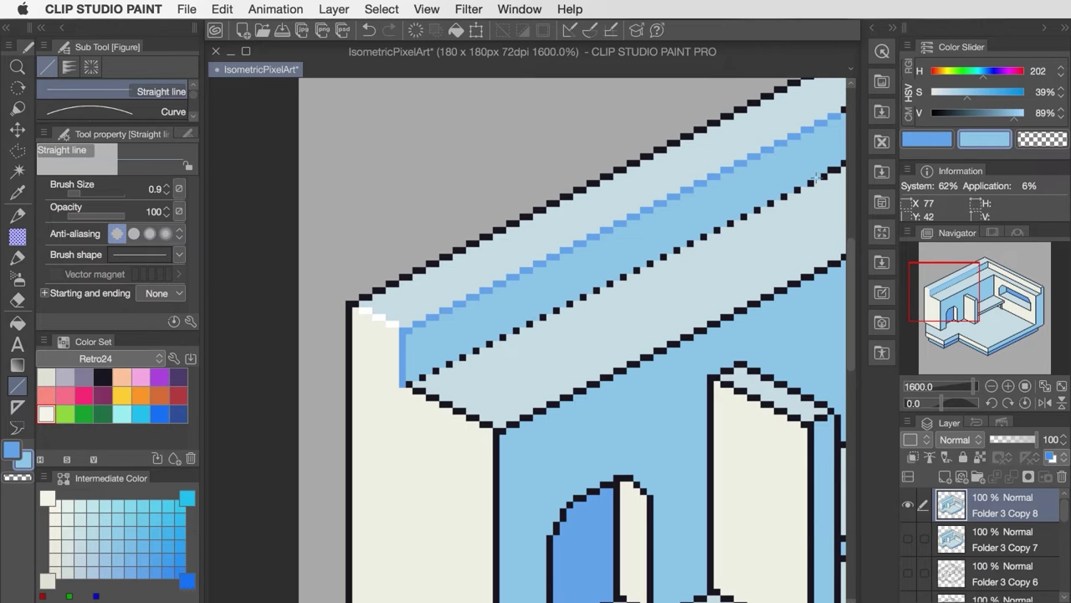
key(x)
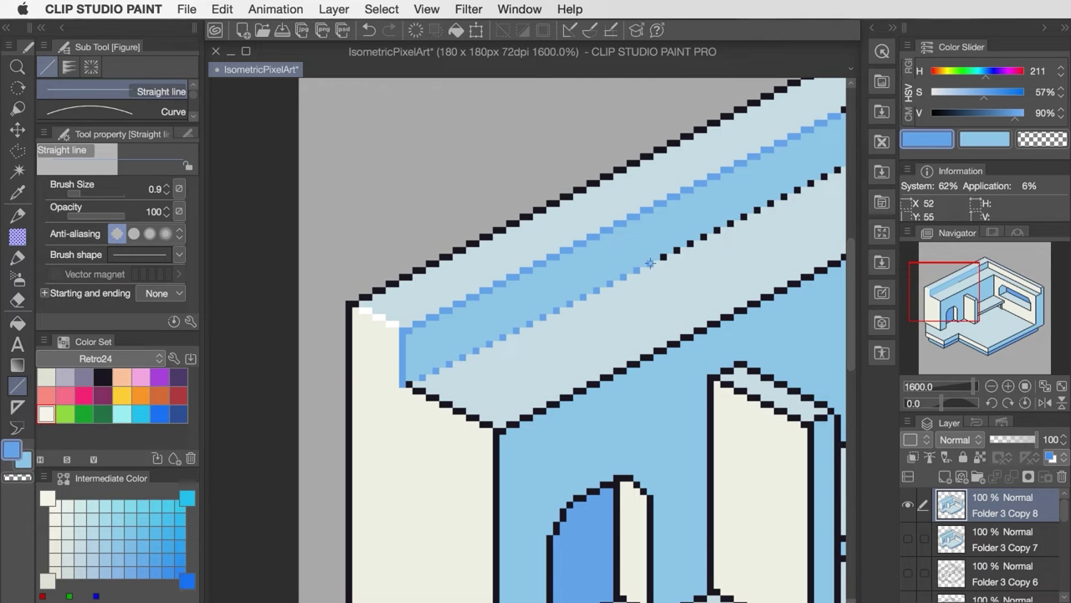
drag(729, 223, 769, 203)
Step: Recolour the left ledge's short end edge white, and its long edge and the wall's vertical edge darker blue (H 211, S 57%, V 90%)
alt+click(399, 320)
drag(409, 385, 488, 425)
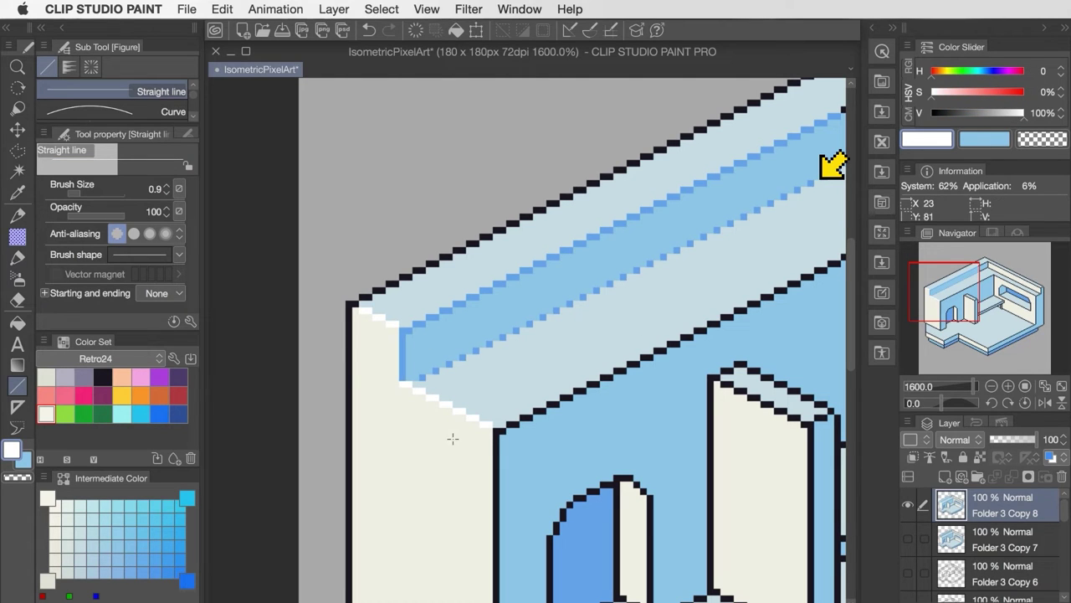
alt+click(425, 320)
drag(495, 428, 841, 260)
drag(497, 429, 497, 596)
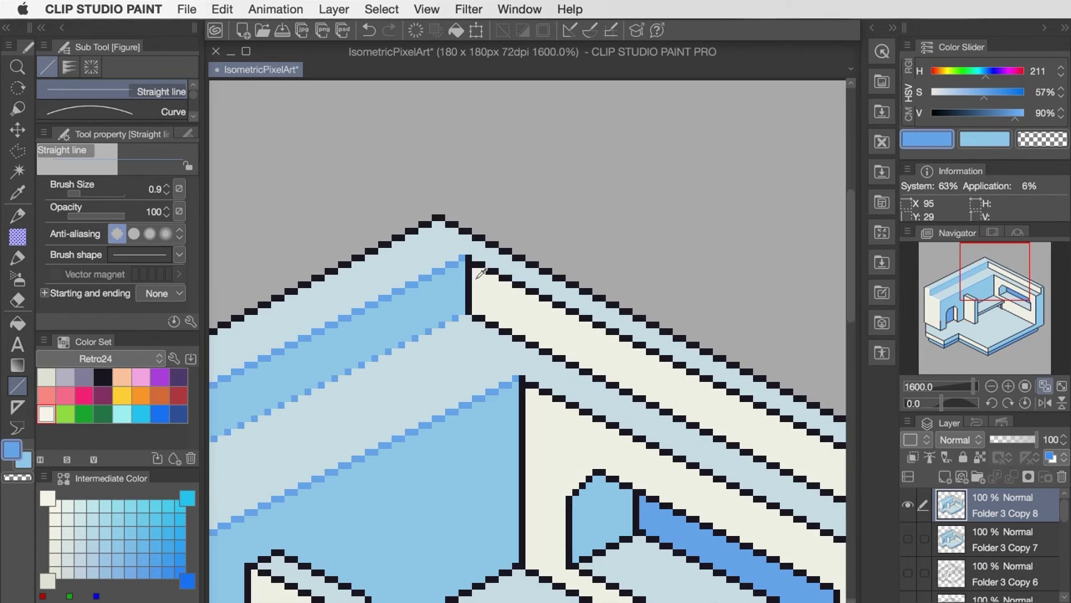
Step: Cover the vertical line in the lip's back corner and alternate pixels of the right lip's lower edge with off-white (H 60, S 5%, V 92%)
alt+click(477, 278)
drag(469, 264, 468, 313)
key(p)
drag(572, 361, 723, 437)
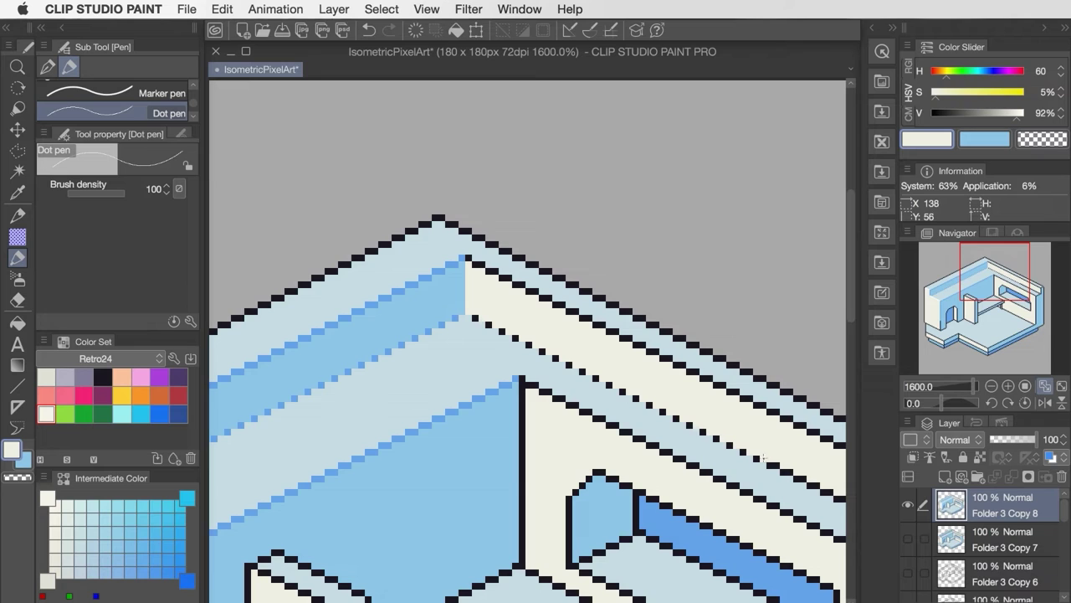
click(830, 492)
click(842, 499)
Step: Recolour the right lip's upper edge white and the remaining black pixels of its lower edge medium blue
key(d)
key(x)
key(u)
key(ctrl+z)
drag(466, 257, 842, 446)
alt+click(473, 316)
key(p)
drag(470, 316, 609, 383)
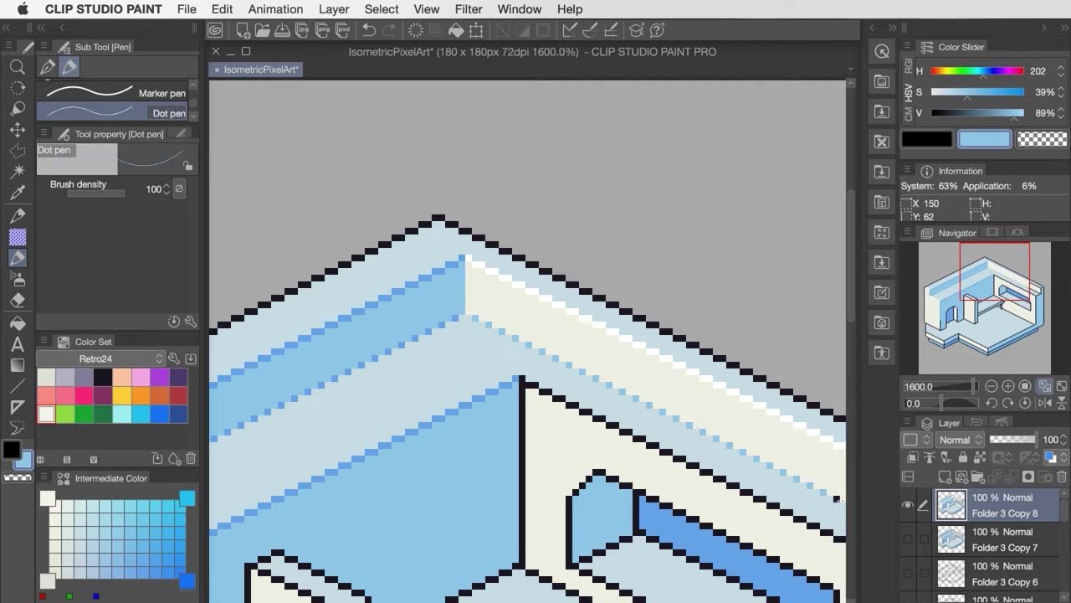
Step: Recolour the right ledge's long edge white, and blend the back wall corner and alternate window-top pixels into off-white
alt+click(827, 439)
key(u)
mouse_move(522, 379)
mouse_down()
mouse_move(843, 540)
mouse_move(520, 570)
mouse_up()
alt+click(536, 400)
key(p)
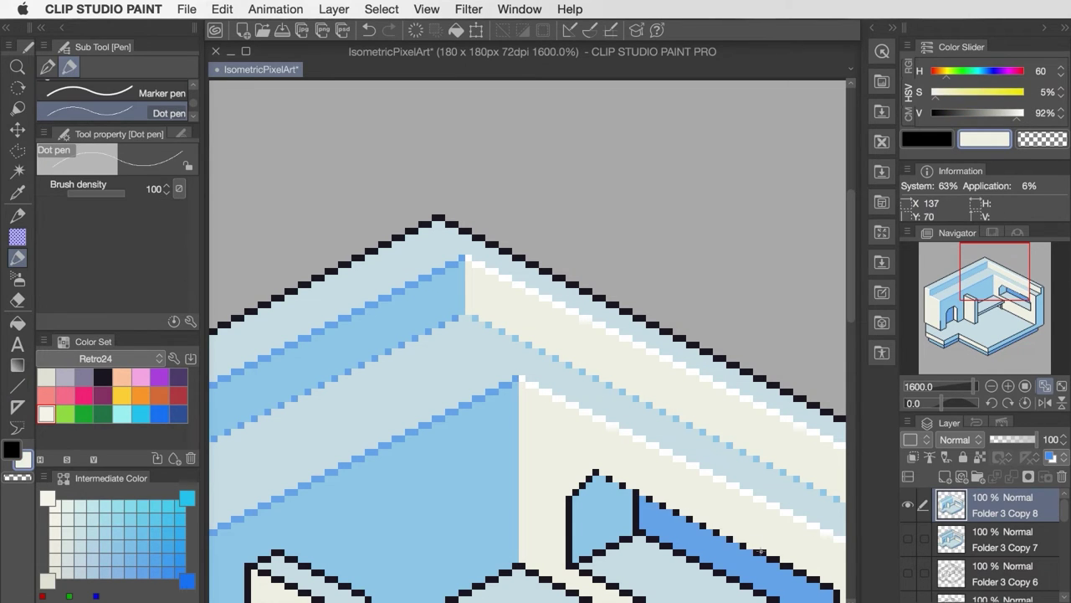
Step: Recolour the black pixels where the window's shaded inner side meets the sill with darker and medium blue
click(409, 284)
click(430, 275)
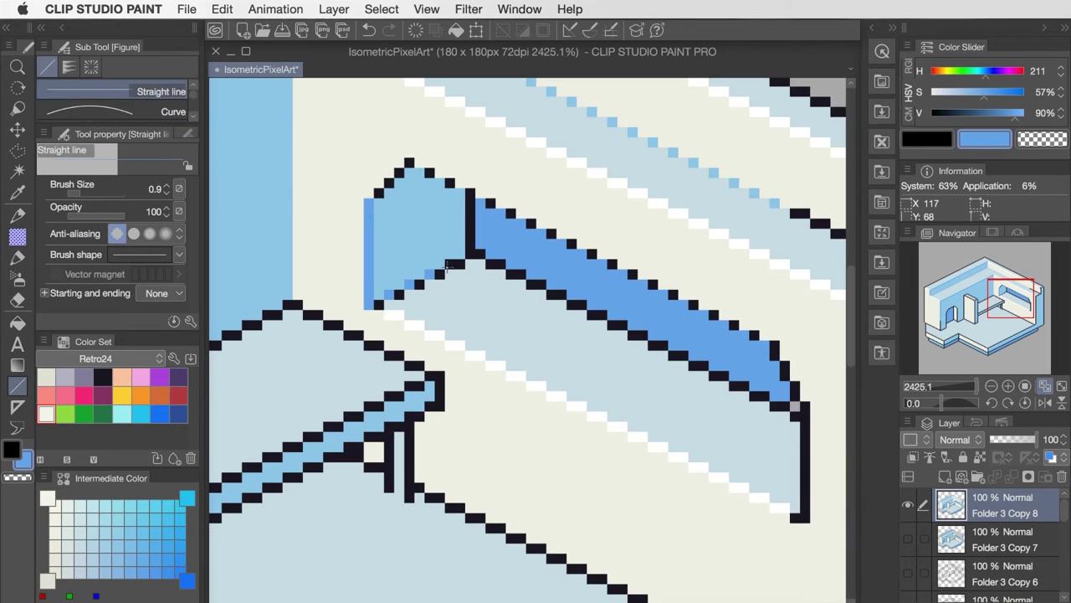
click(449, 264)
alt+click(398, 248)
click(429, 274)
click(449, 264)
alt+click(486, 243)
click(419, 285)
Step: Recolour the angled top edge of the window's shaded inner side darker blue (H 211, S 57%, V 90%)
drag(378, 192, 410, 163)
click(430, 173)
click(449, 182)
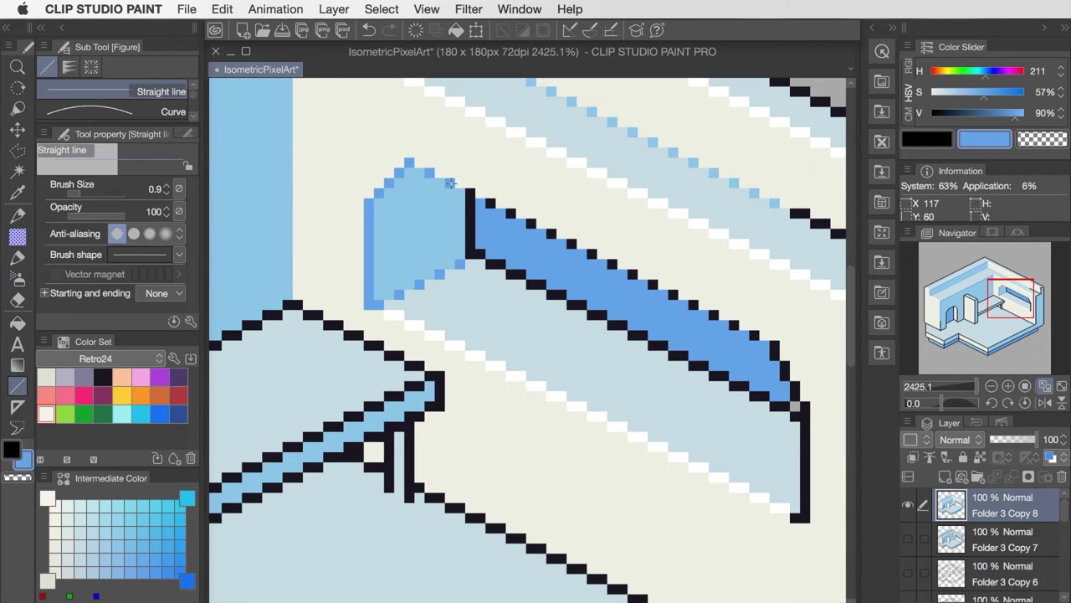
click(469, 192)
Step: Fill the window opening with dark blue (H 220, S 69%, V 57%) and recolour the window's far vertical edge white
click(178, 414)
key(g)
click(505, 241)
key(p)
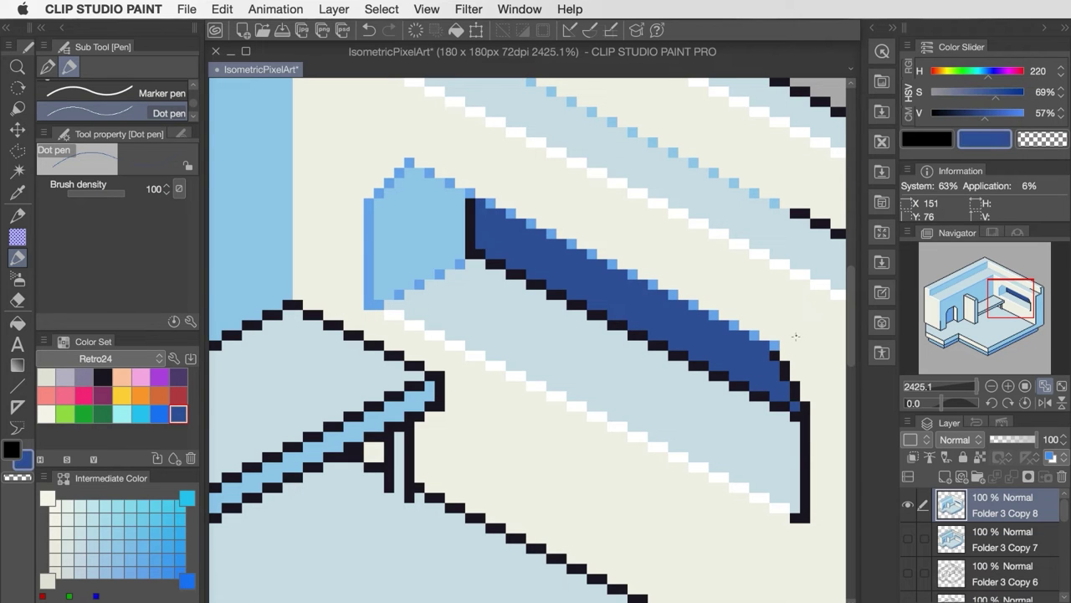
alt+click(814, 286)
drag(805, 407, 804, 516)
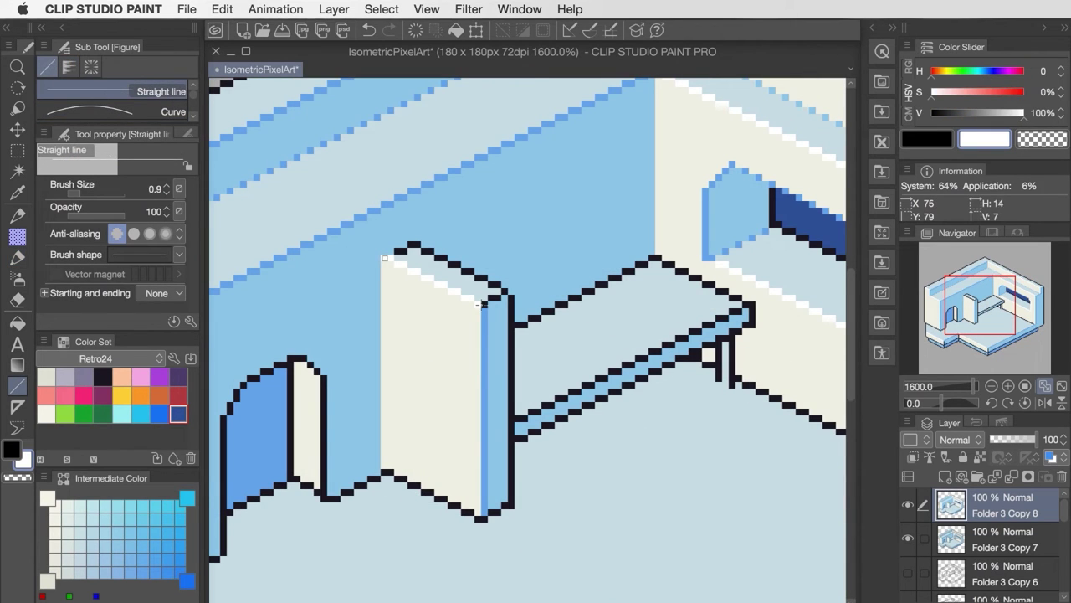
Step: Recolour the partition's short top edge darker blue and soften its black base edge with alternating off-white and blue pixels
alt+click(485, 307)
drag(486, 304, 506, 294)
alt+click(388, 473)
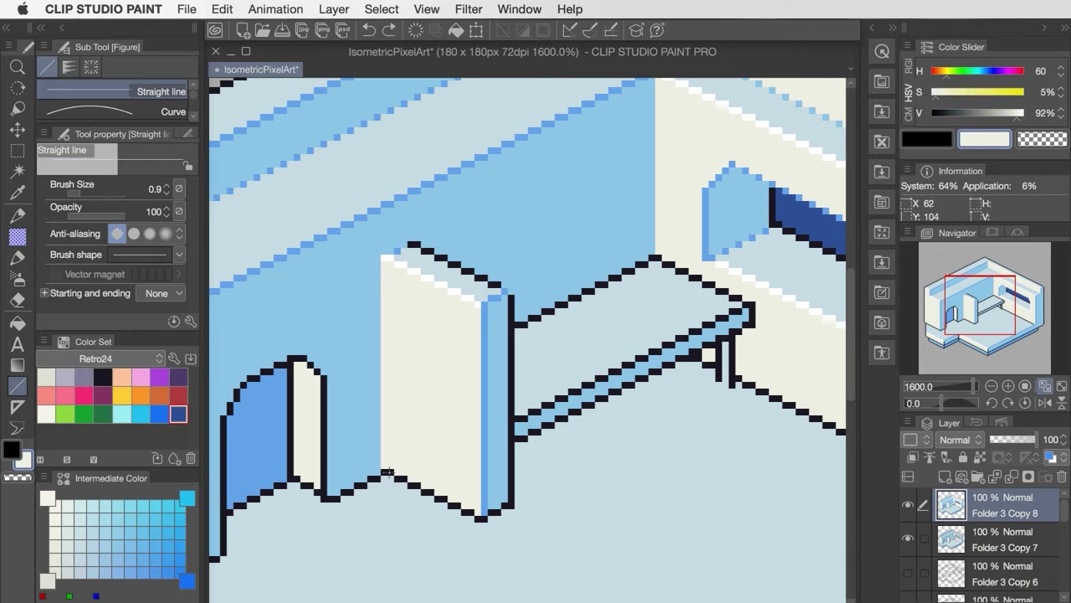
key(p)
drag(391, 473, 471, 511)
alt+click(484, 510)
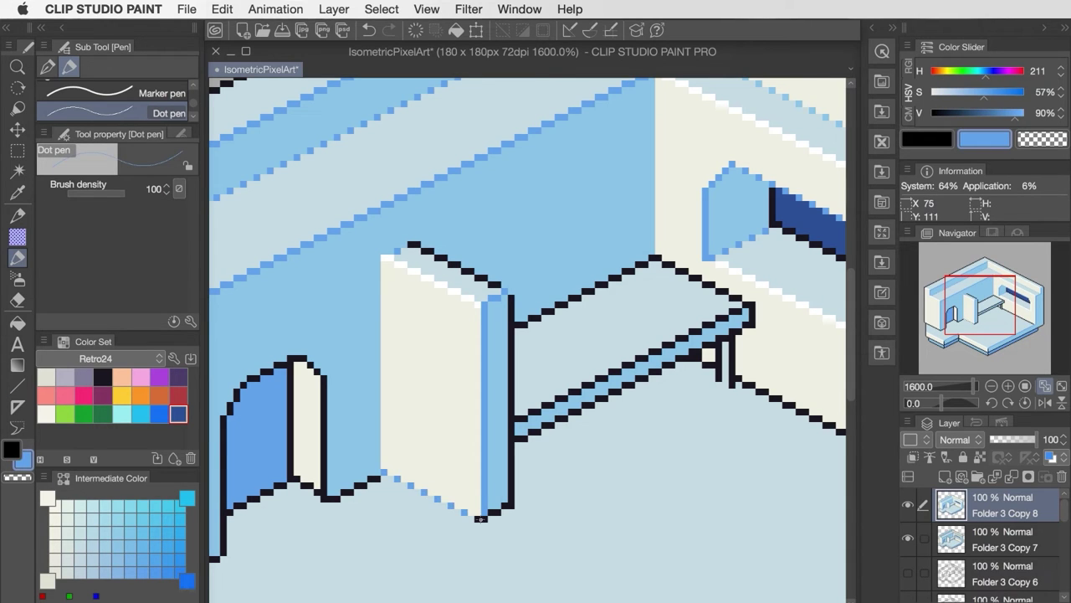
click(480, 518)
Step: Recolour the desktop's front and back edges from black to blue, blending the back edge into the surrounding faces
key(u)
drag(519, 419, 747, 307)
mouse_move(519, 325)
mouse_down()
mouse_move(655, 258)
mouse_move(593, 291)
mouse_move(647, 265)
mouse_up()
alt+click(535, 332)
key(p)
alt+click(680, 249)
Step: Compare the whole recoloured room with the black-outlined version by toggling the visibility of layer Folder 3 Copy 8
key(ctrl+0)
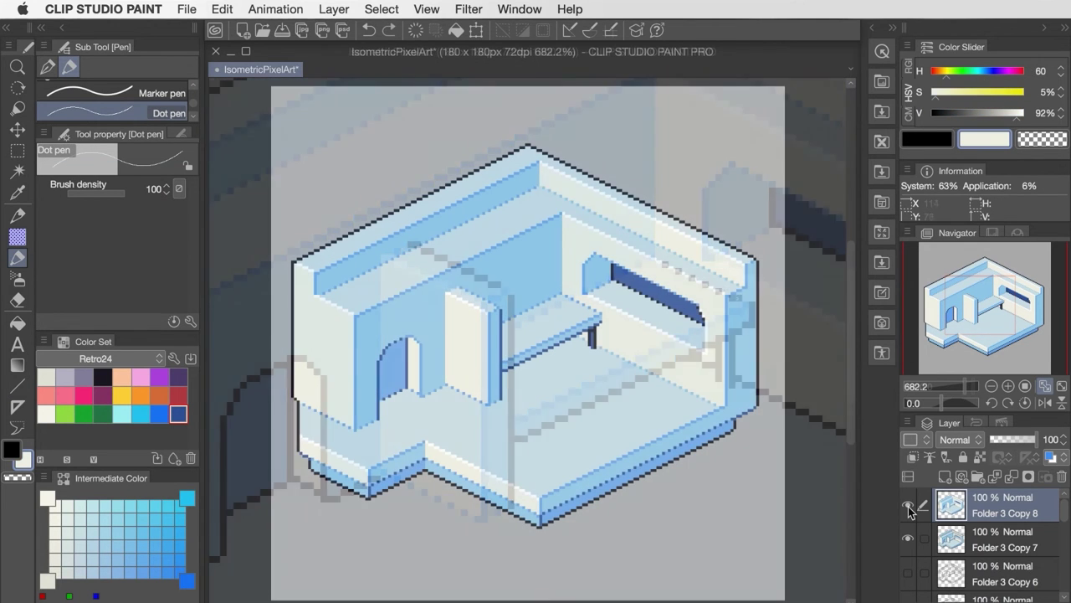
click(908, 507)
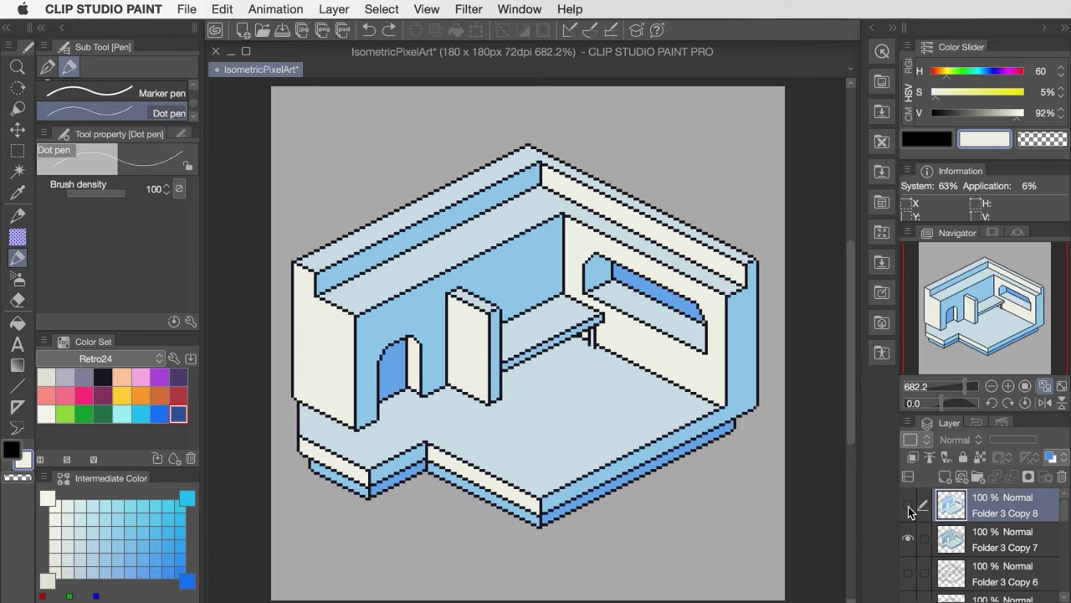
click(908, 507)
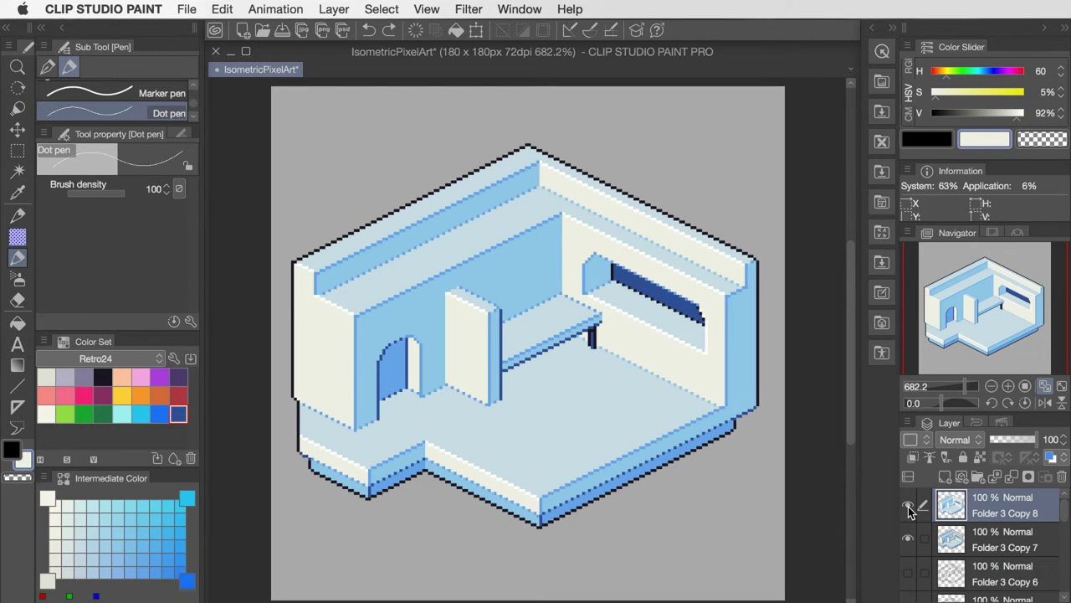
click(908, 506)
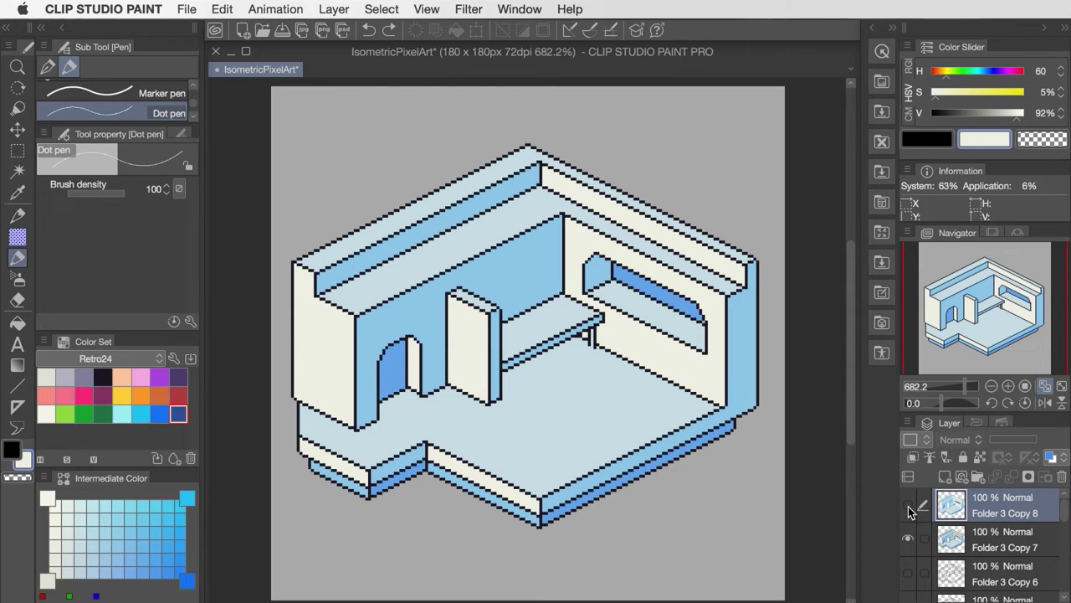
click(908, 506)
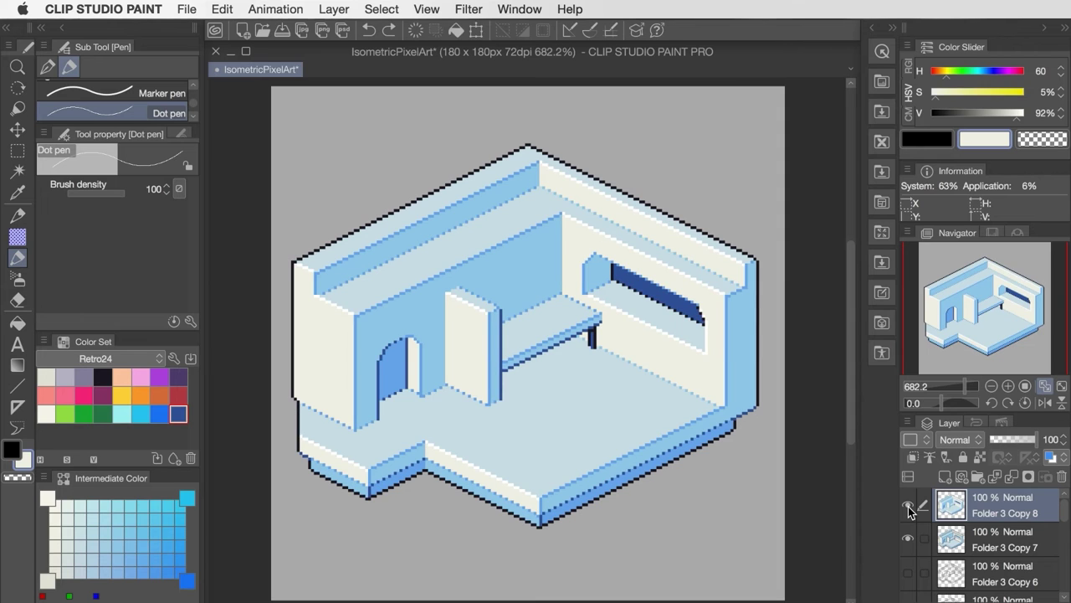
click(908, 506)
click(908, 506)
click(908, 506)
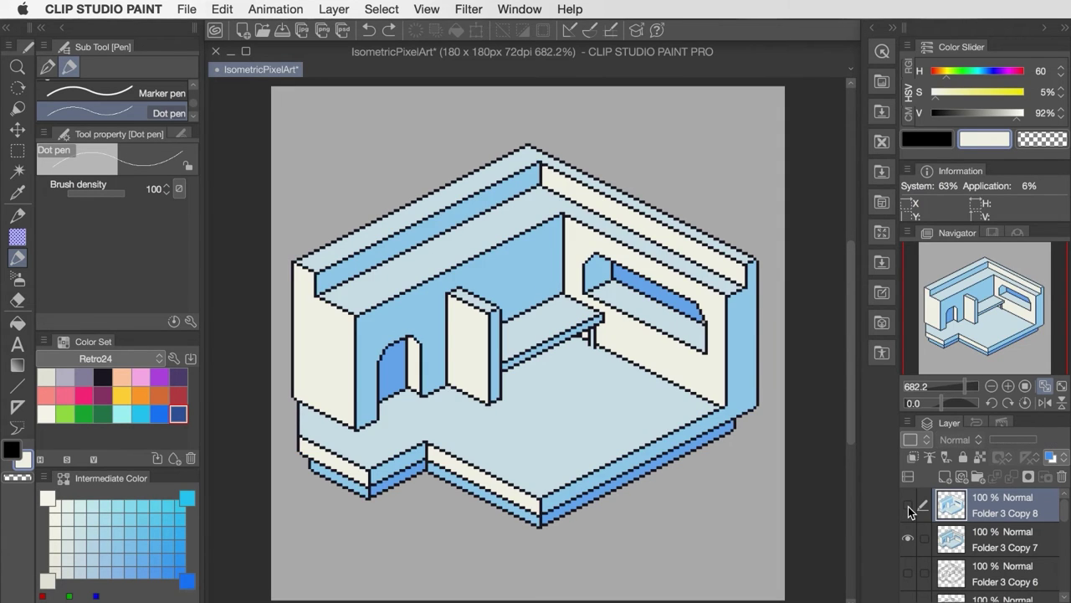
click(908, 506)
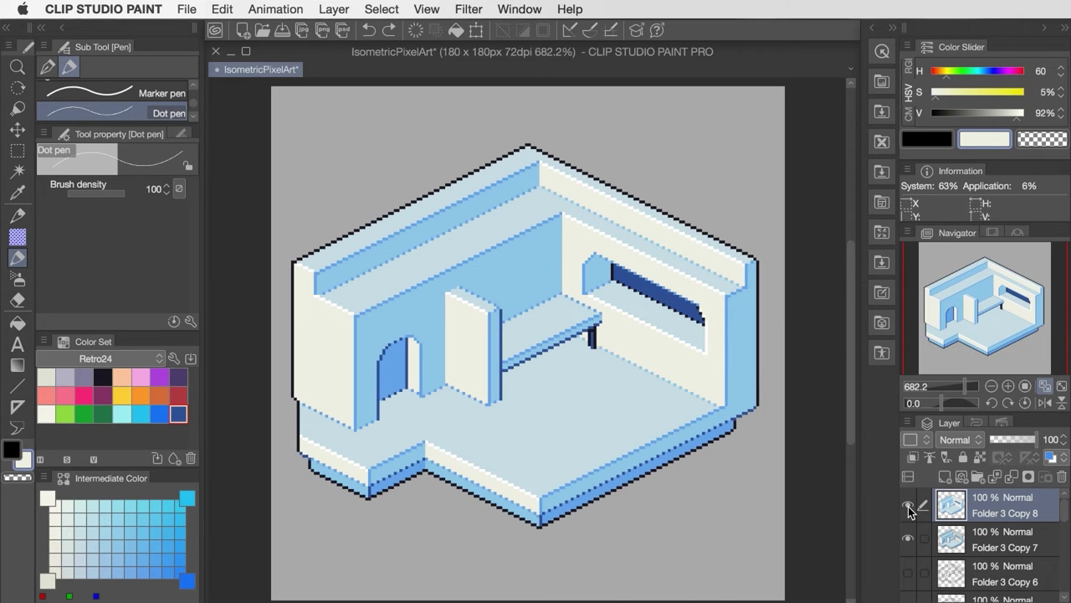
click(908, 506)
click(908, 506)
click(908, 506)
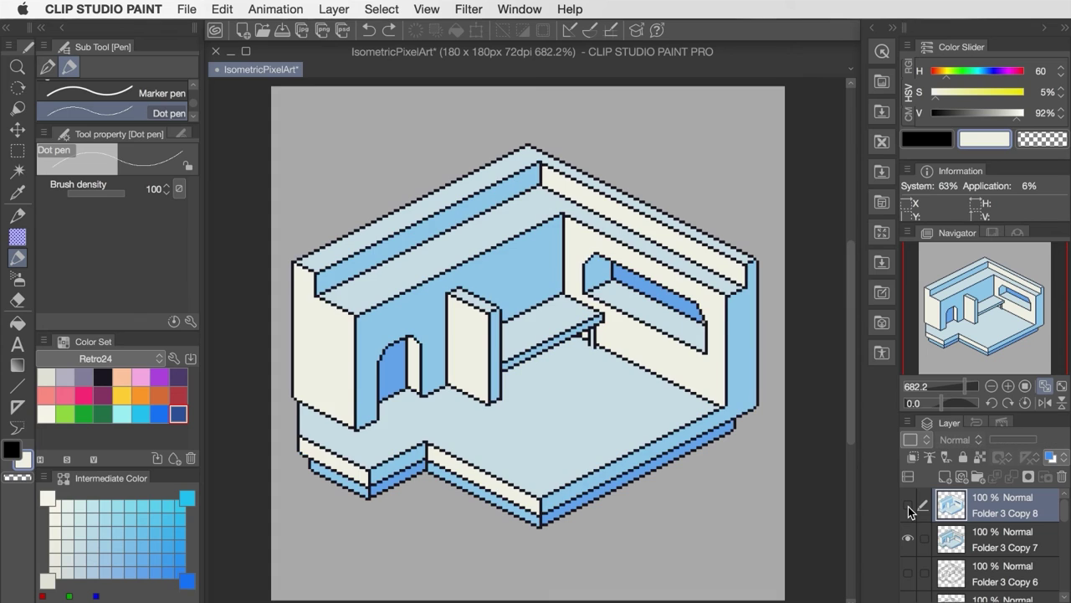
click(908, 506)
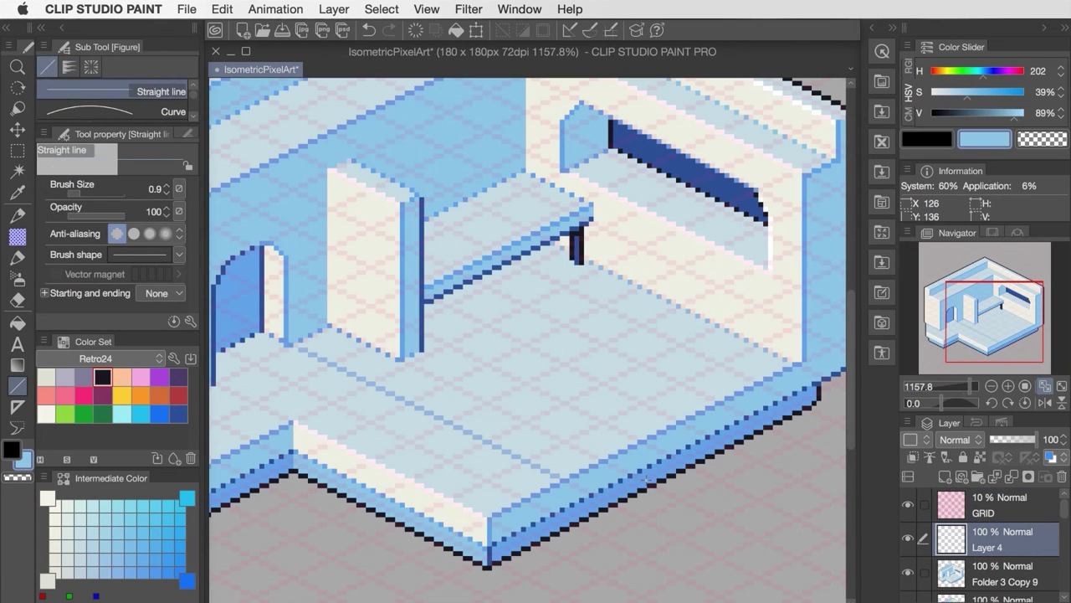
Step: Repeat the medium blue floor line on Layer 4 at even isometric spacing across the floor and merge the copies
key(k)
key(super+e)
key(Right)
key(Right)
key(Up)
key(Right)
key(Right)
key(Up)
key(Right)
key(Right)
key(Up)
key(Right)
key(Right)
key(Up)
key(Right)
key(Right)
key(Up)
key(Right)
key(Right)
key(Up)
key(Right)
key(Right)
key(Up)
key(Right)
key(Right)
key(Up)
key(super+e)
Step: Complete the floor tiles with crossing medium blue lines, erase the overlap on the partition and hide the GRID layer
key(p)
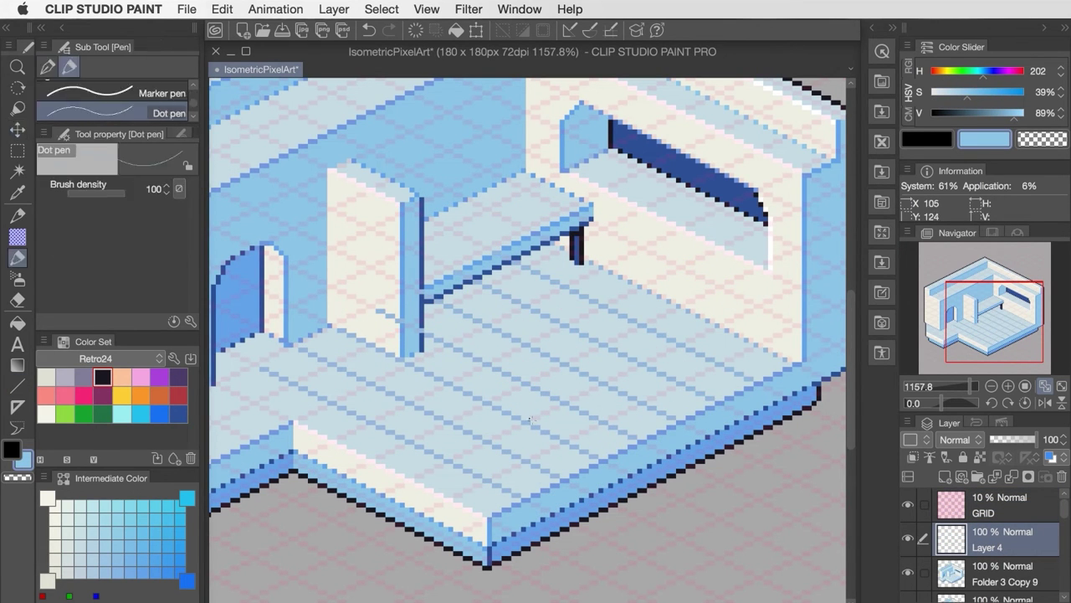
key(u)
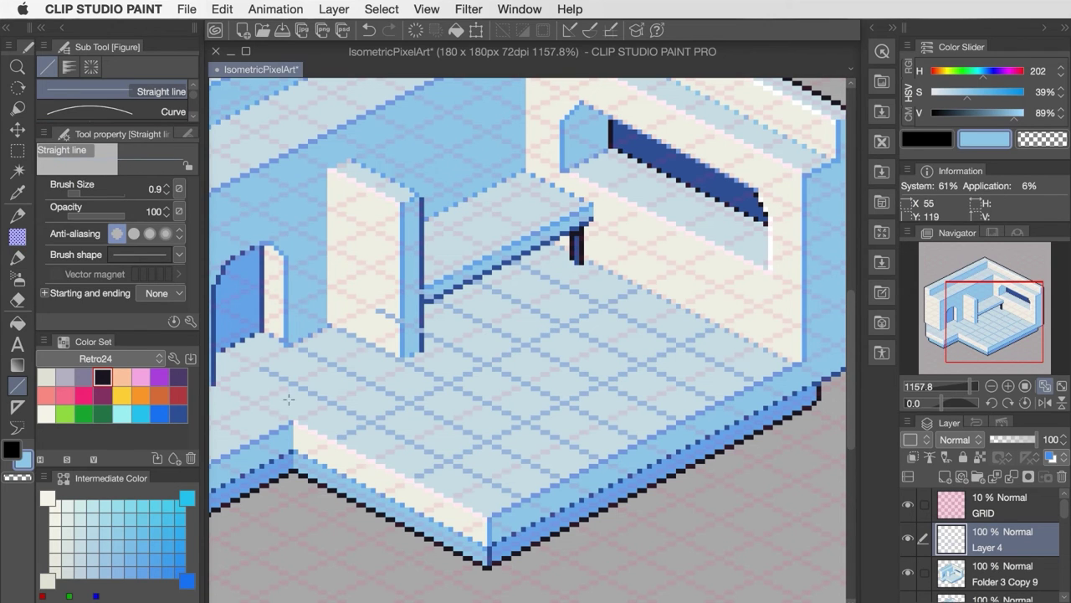
key(e)
click(908, 505)
Step: Duplicate the tile lines, move the copy over the room's front-left area, merge it and erase the excess lines
key(super+c)
key(super+v)
key(k)
mouse_move(411, 327)
mouse_down()
mouse_move(214, 378)
mouse_move(139, 380)
mouse_up()
key(super+e)
key(e)
mouse_move(272, 336)
mouse_down()
mouse_move(225, 311)
mouse_move(294, 345)
mouse_up()
mouse_move(274, 470)
mouse_down()
mouse_move(249, 480)
mouse_move(296, 528)
mouse_move(245, 553)
mouse_up()
mouse_move(402, 478)
mouse_down()
mouse_move(294, 431)
mouse_move(323, 452)
mouse_up()
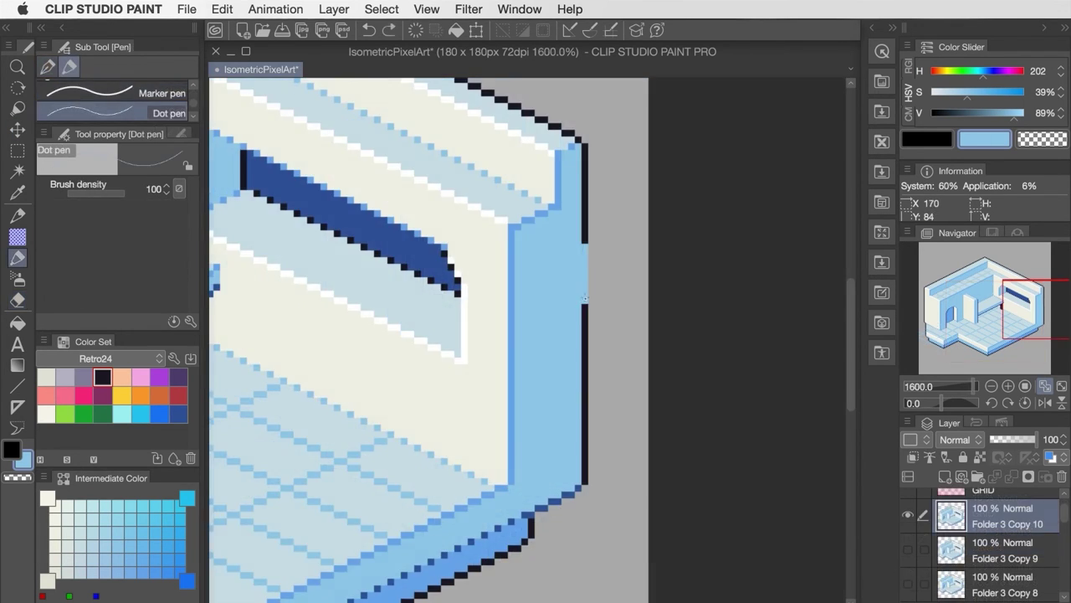
Step: Open the right wall's outer outline at mid-height and reshape it as a small outward bulge filled with medium blue
mouse_move(585, 297)
mouse_down()
mouse_move(598, 253)
mouse_move(591, 314)
mouse_up()
alt+click(585, 238)
alt+click(511, 375)
mouse_move(518, 368)
mouse_down()
mouse_move(578, 341)
mouse_move(594, 444)
mouse_up()
alt+click(480, 492)
alt+click(585, 347)
key(super+z)
Step: Extend the lower part of the right wall's end one pixel outward, shift its blue inner edge line to match and fill the old line with cream
key(u)
mouse_move(592, 347)
mouse_down()
mouse_move(591, 480)
mouse_move(585, 347)
mouse_up()
alt+click(578, 478)
alt+click(511, 375)
drag(518, 381, 518, 480)
alt+click(505, 474)
drag(511, 473, 512, 380)
alt+click(520, 374)
key(p)
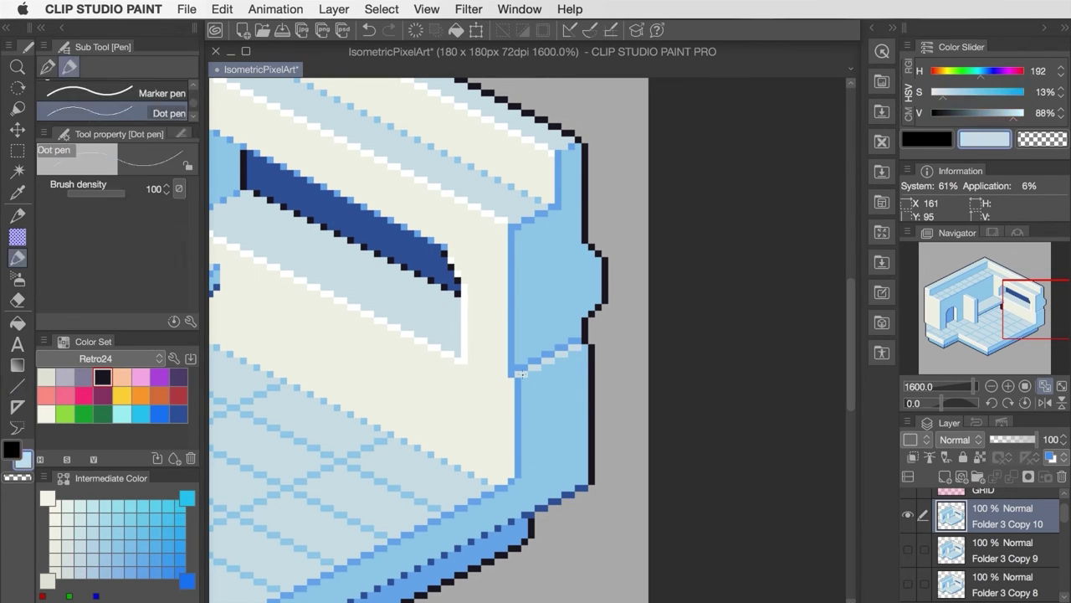
Step: Highlight the diagonal ledge across the right wall's end with pale blue pixels and clean up its outer corner
click(538, 361)
alt+click(590, 354)
click(592, 342)
alt+click(577, 341)
click(585, 341)
Step: Draw three short parallel diagonal lines in the edge-line blue on the wall end above the ledge
alt+click(511, 342)
drag(532, 267, 565, 254)
drag(531, 294, 565, 281)
drag(531, 321, 565, 307)
Step: Select the ledge on the right wall's end, nudge it down one pixel and sample the wall end's blue
key(m)
mouse_move(528, 336)
mouse_down()
mouse_move(574, 238)
mouse_move(531, 240)
mouse_move(614, 392)
mouse_up()
key(super+Down)
key(super+d)
key(p)
alt+click(571, 233)
Step: Duplicate the ledge section and place the copy one pixel outward and ten pixels further down the wall's end
key(m)
key(super+c)
key(super+v)
key(super+Right)
key(super+Down)
key(super+Down)
key(super+Down)
key(super+Down)
key(super+Down)
key(super+Down)
key(super+Down)
key(super+Down)
key(super+Down)
key(super+Down)
key(super+Down)
key(super+Up)
key(super+d)
Step: Repair the outline's lower corner and the blue inner edge line beneath the duplicated ledge
key(p)
alt+click(585, 486)
click(592, 481)
alt+click(525, 452)
drag(525, 460, 525, 475)
alt+click(511, 473)
drag(518, 473, 519, 461)
Step: Merge the ledge copy and nudge the selected right wall end two pixels left and one pixel up
key(m)
drag(614, 505, 503, 99)
key(super+e)
key(super+Left)
key(super+Left)
key(super+Up)
key(super+d)
Step: Draw the blue top edge of a small block on the front-left base wall, fill the block and close its lower outline
key(p)
alt+click(512, 469)
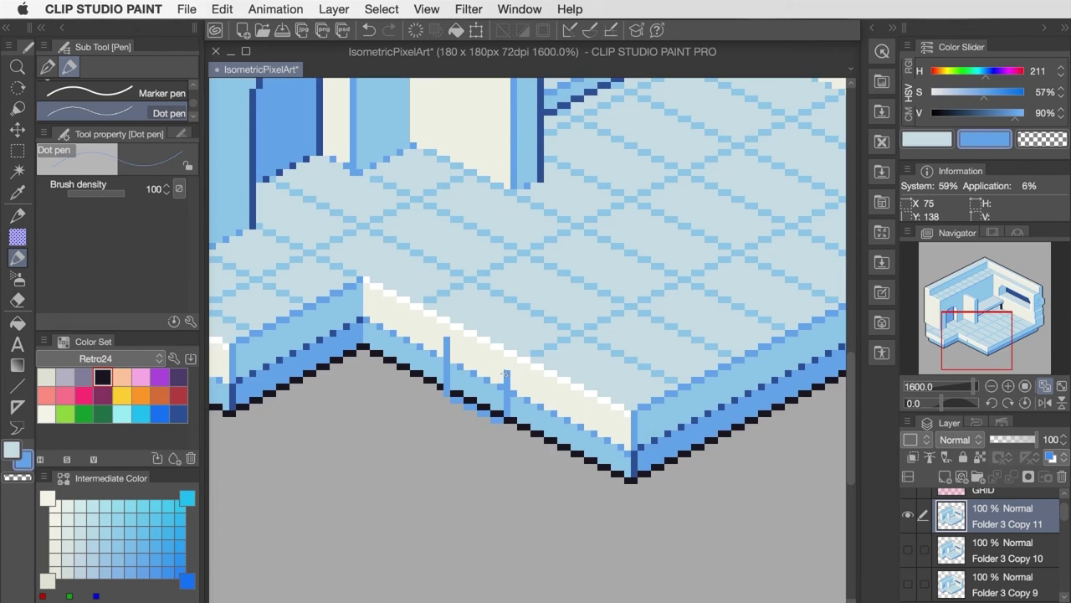
drag(505, 373, 452, 341)
key(g)
click(497, 410)
key(u)
mouse_move(514, 419)
mouse_down()
mouse_move(514, 366)
mouse_move(452, 345)
mouse_move(454, 399)
mouse_move(467, 402)
mouse_up()
Step: Add a vertical divider to the small block on the front base and recolour its side edge pixels
key(p)
alt+click(472, 352)
alt+click(454, 390)
drag(480, 372, 481, 408)
click(507, 380)
click(507, 407)
key(g)
alt+click(521, 403)
key(p)
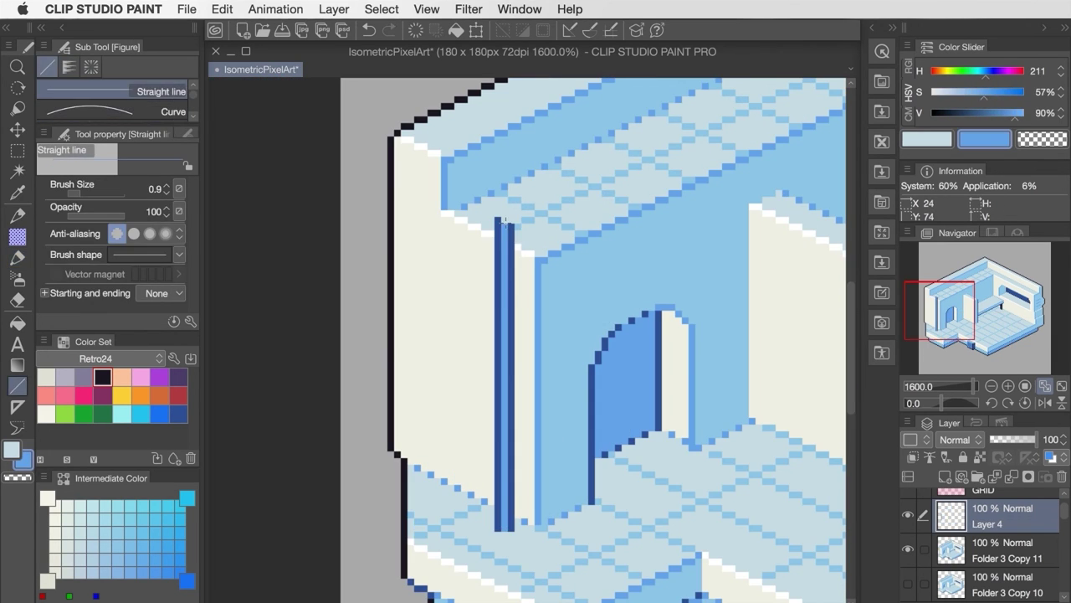
Step: Add a second dark blue ladder rail on the left wall's end and draw the first rung between the two rails
drag(464, 197, 465, 511)
key(k)
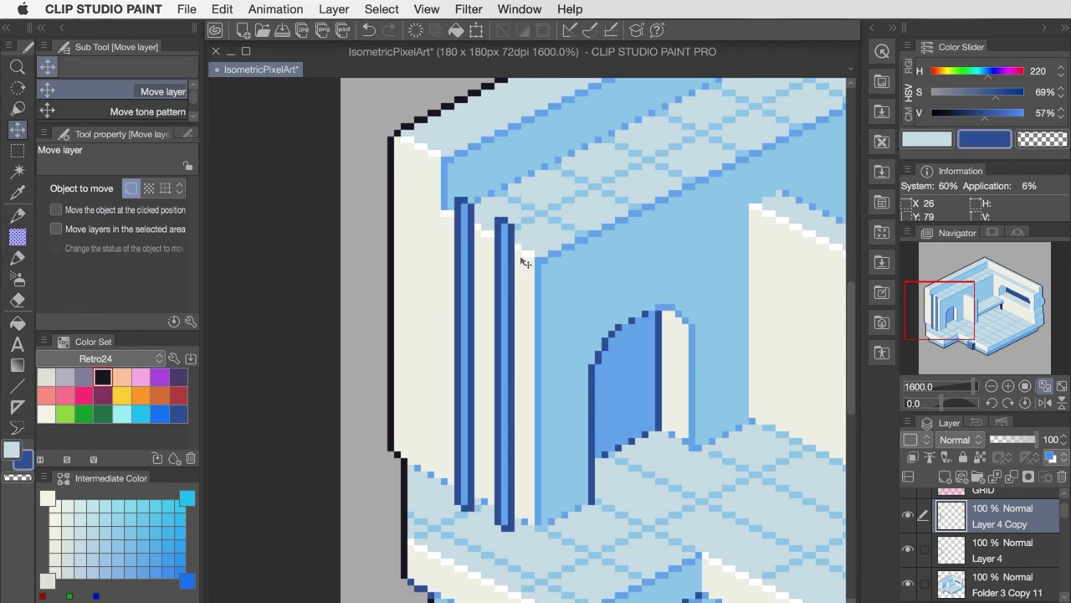
key(p)
alt+click(491, 261)
drag(490, 261, 528, 290)
Step: Clean up the rung, repeat it at even spacing down the ladder and shade the ladder's sides in dark blue
key(e)
key(p)
key(m)
key(ctrl+c)
key(ctrl+v)
key(k)
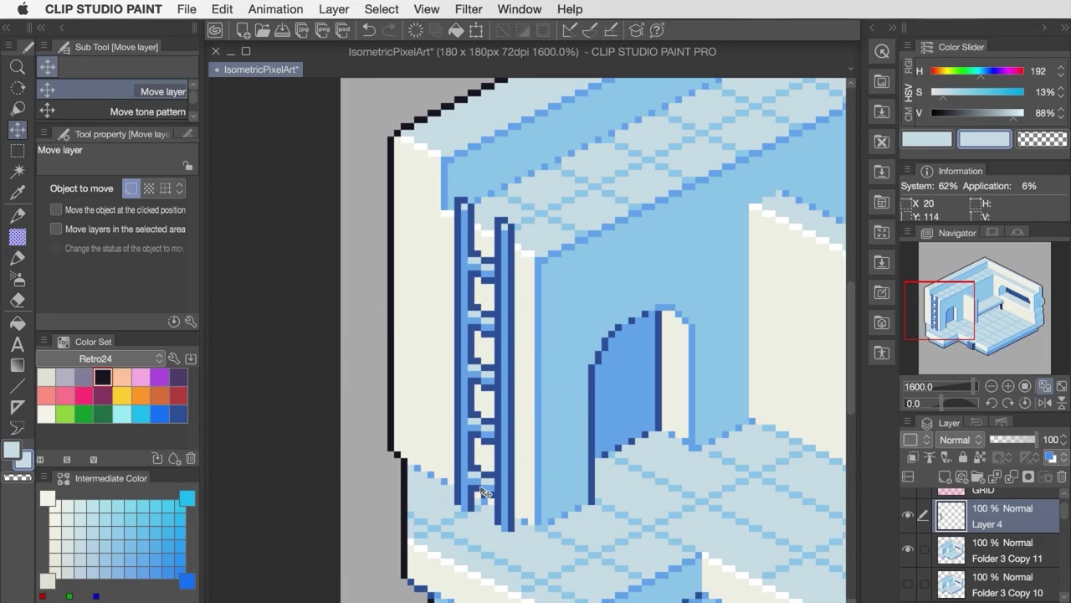
key(u)
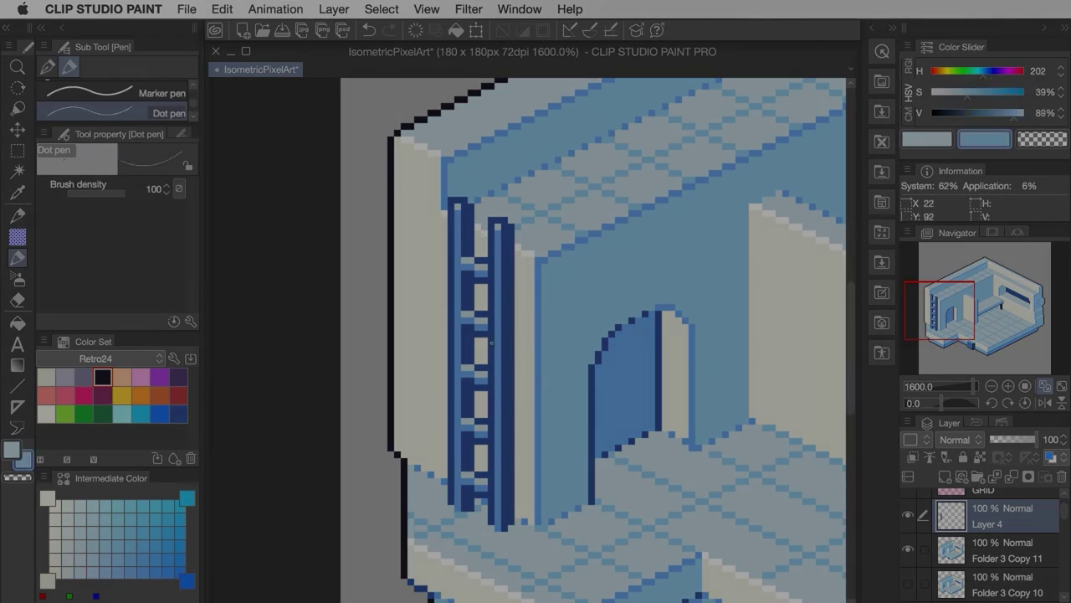